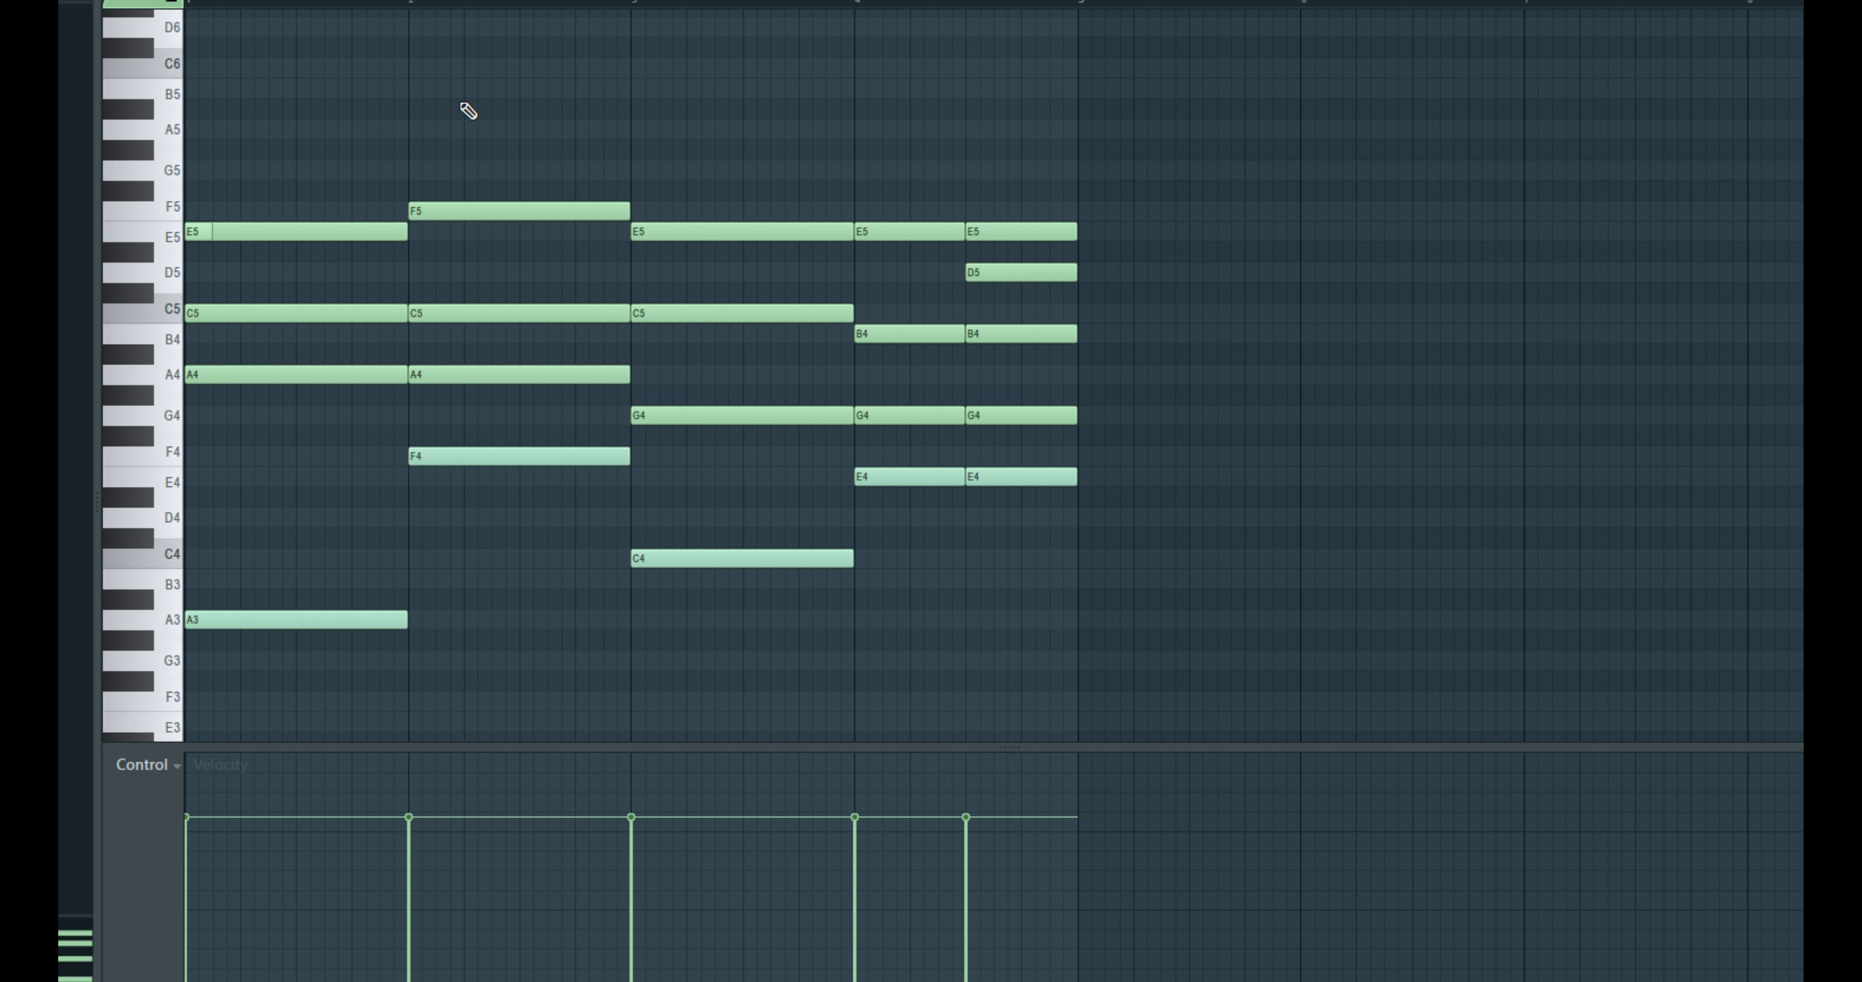
- Play back the four-bar chord progression in the piano roll and with the Channel rack shown to hear its original velocity
{"action": "key", "text": "space"}
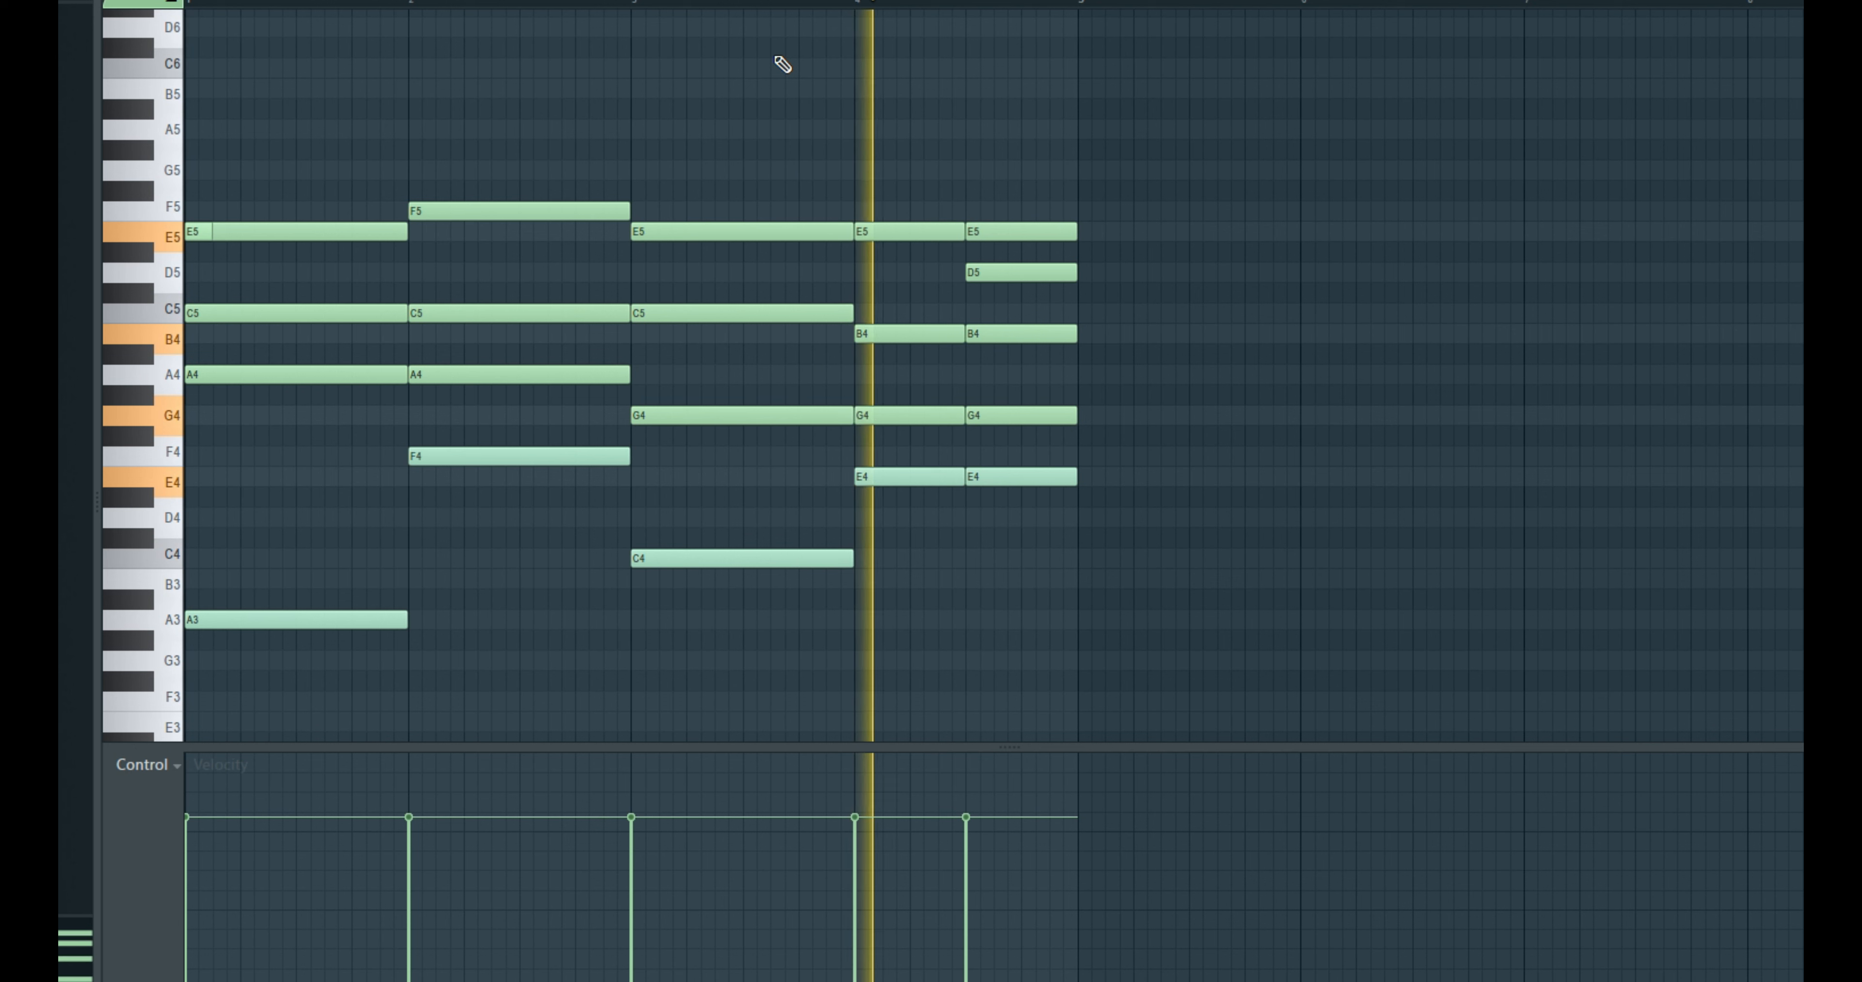
{"action": "key", "text": "space"}
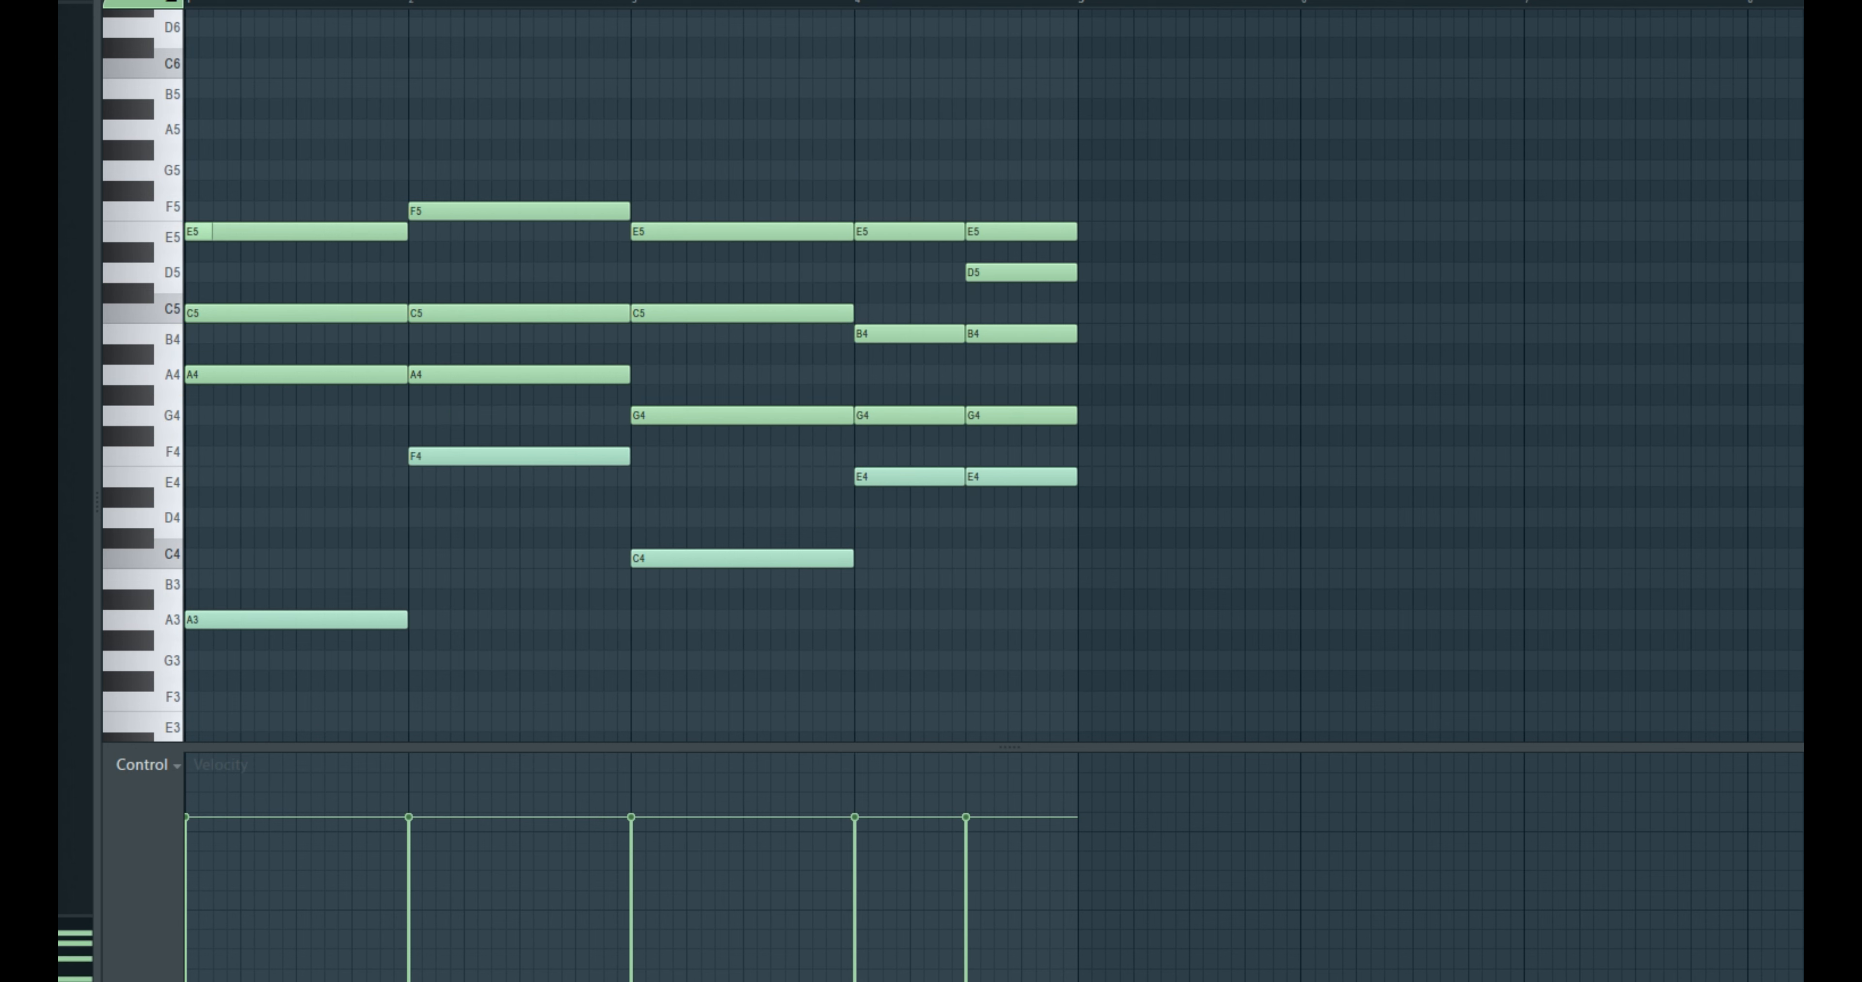
{"action": "key", "text": "F6"}
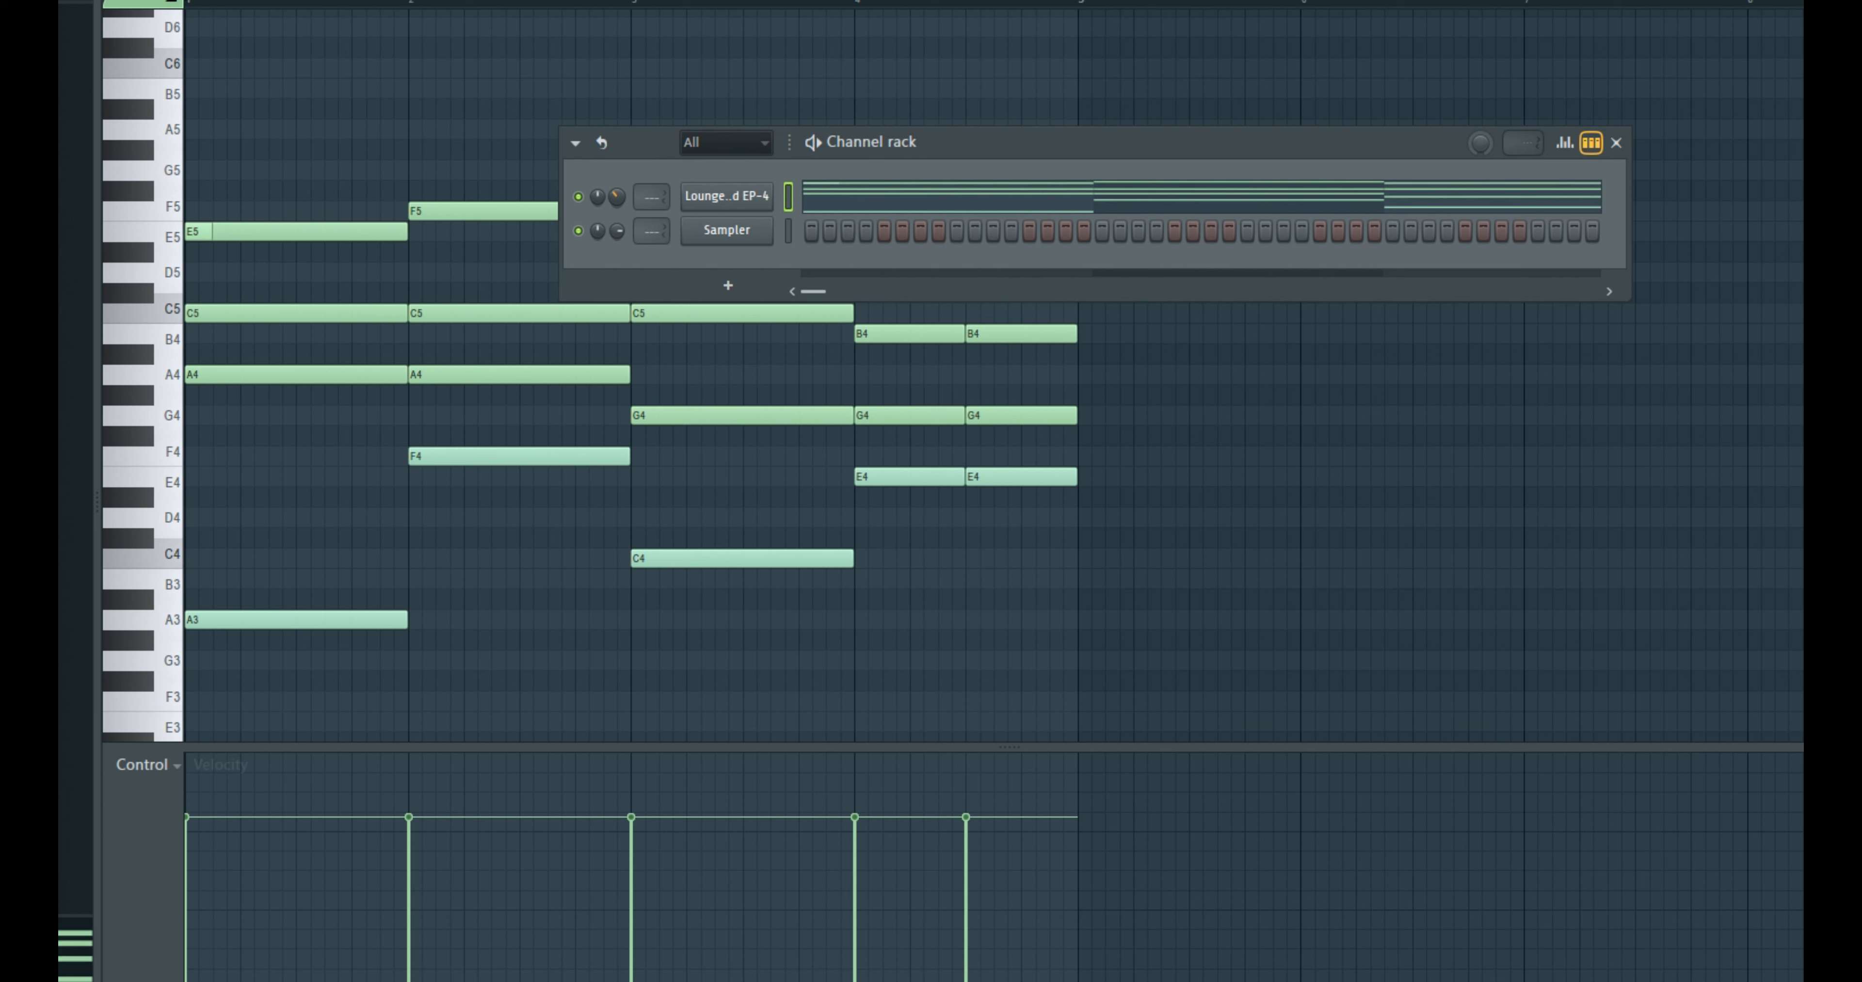
{"action": "key", "text": "space"}
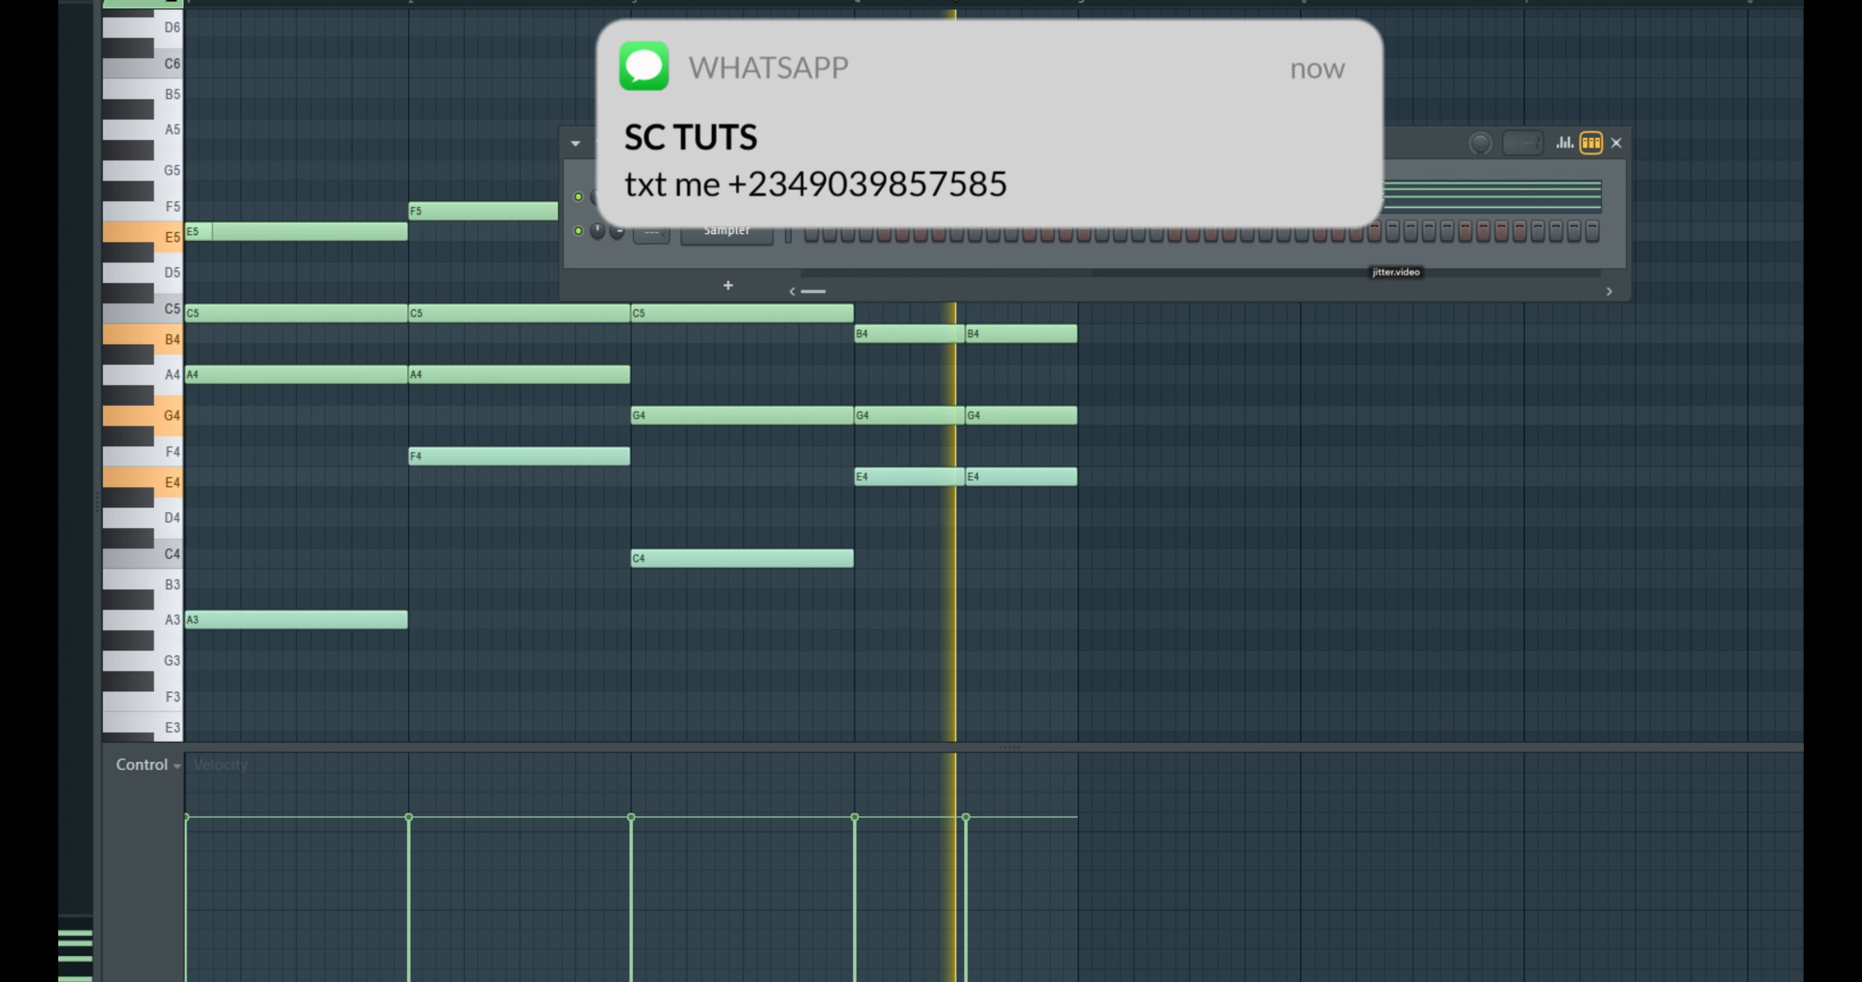
{"action": "key", "text": "space"}
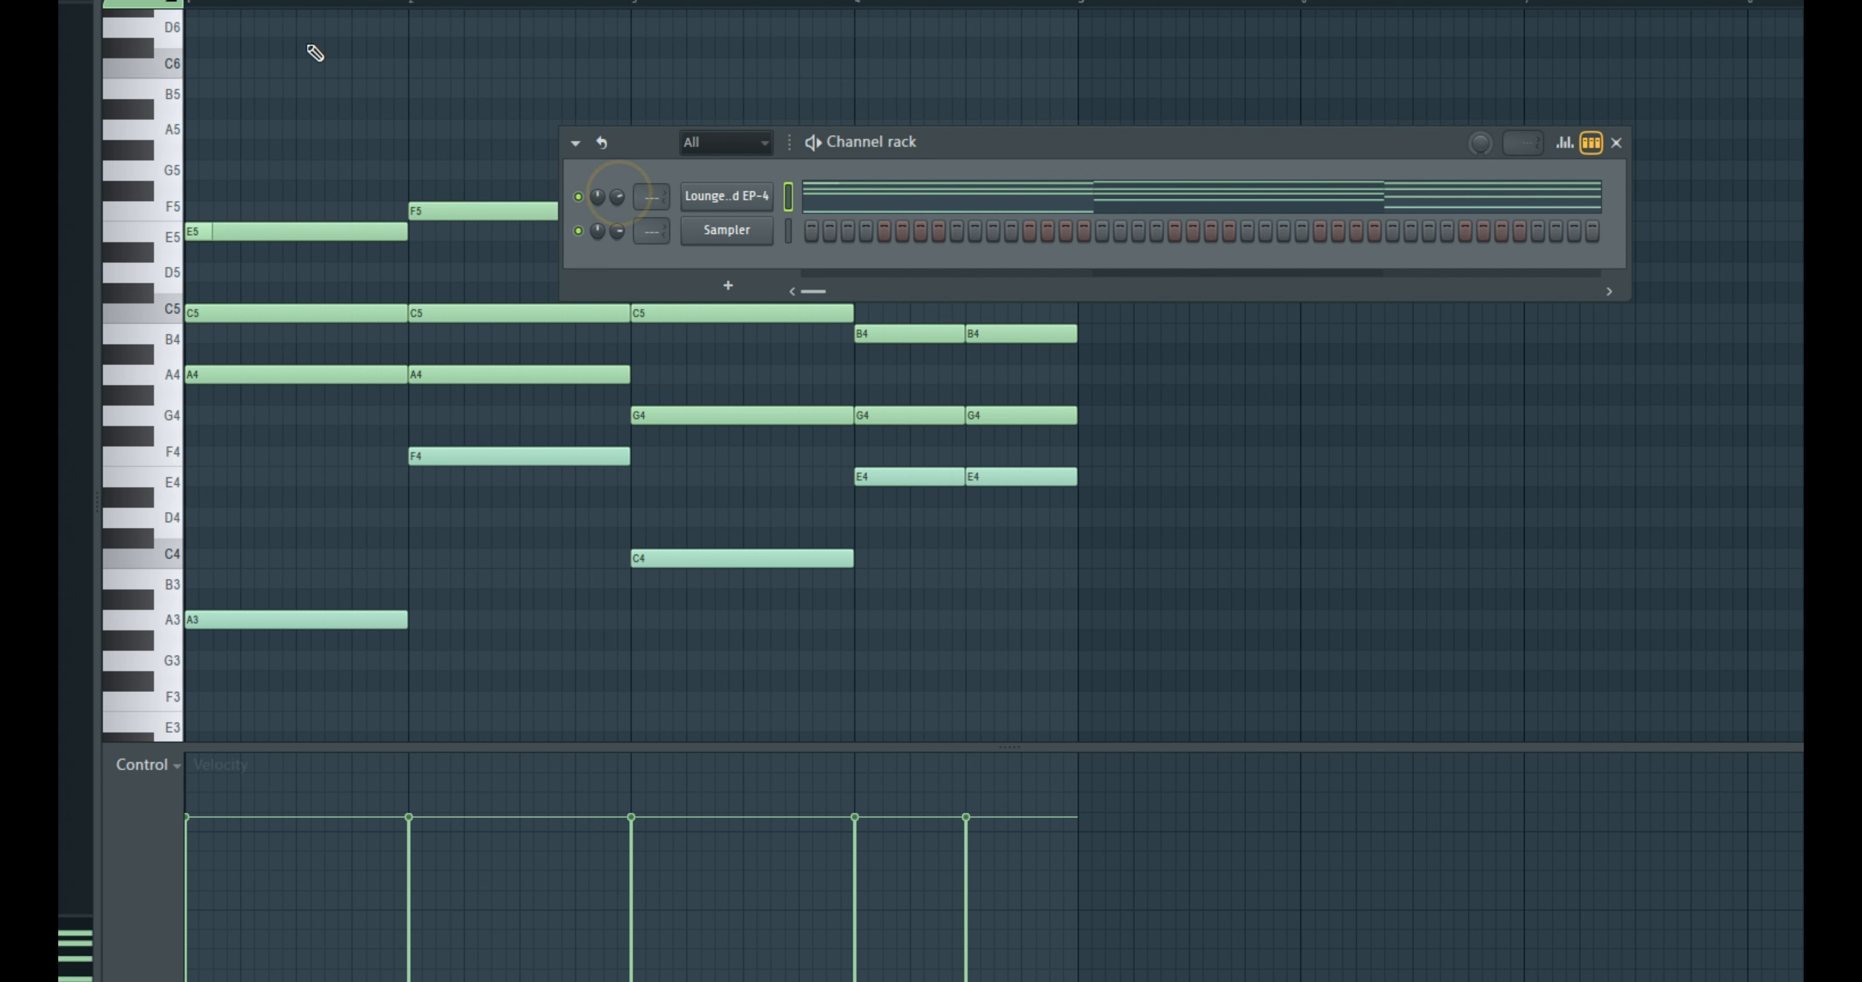
{"action": "key", "text": "F6"}
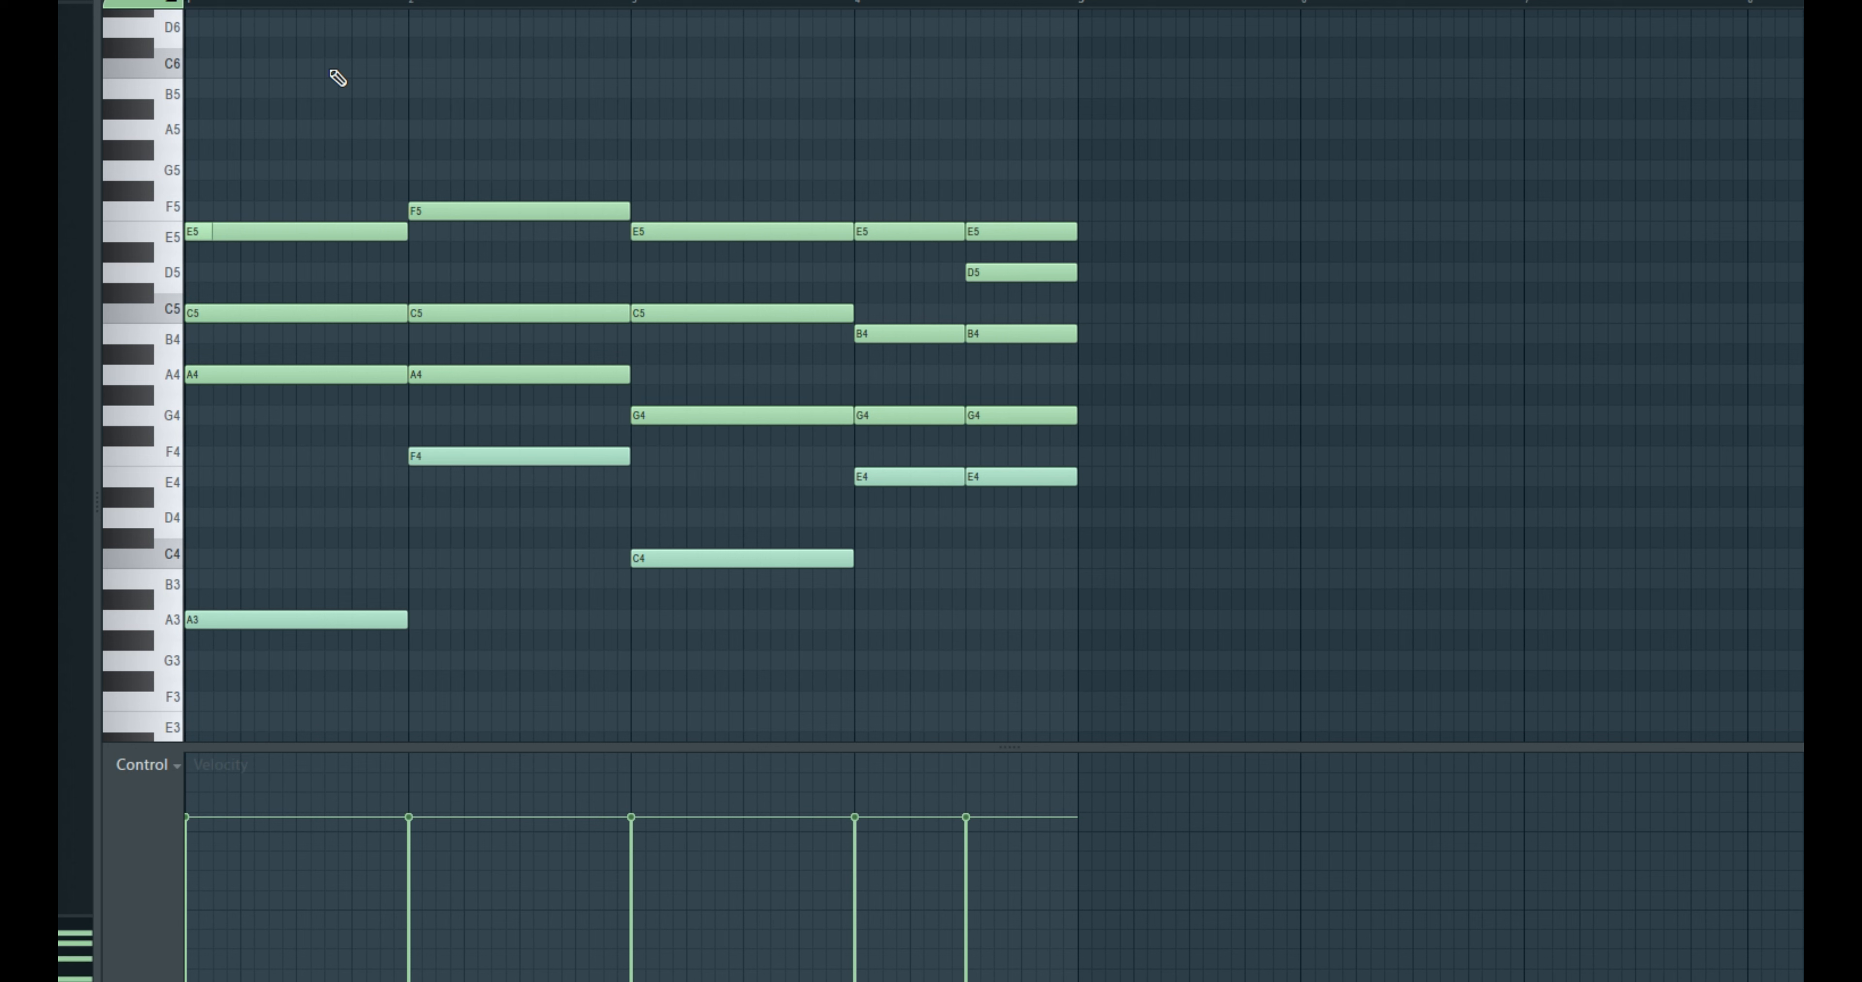
- Open level scaling for the chord notes and reduce their velocity with the Multiply slider while listening to playback
{"action": "key", "text": "alt+x"}
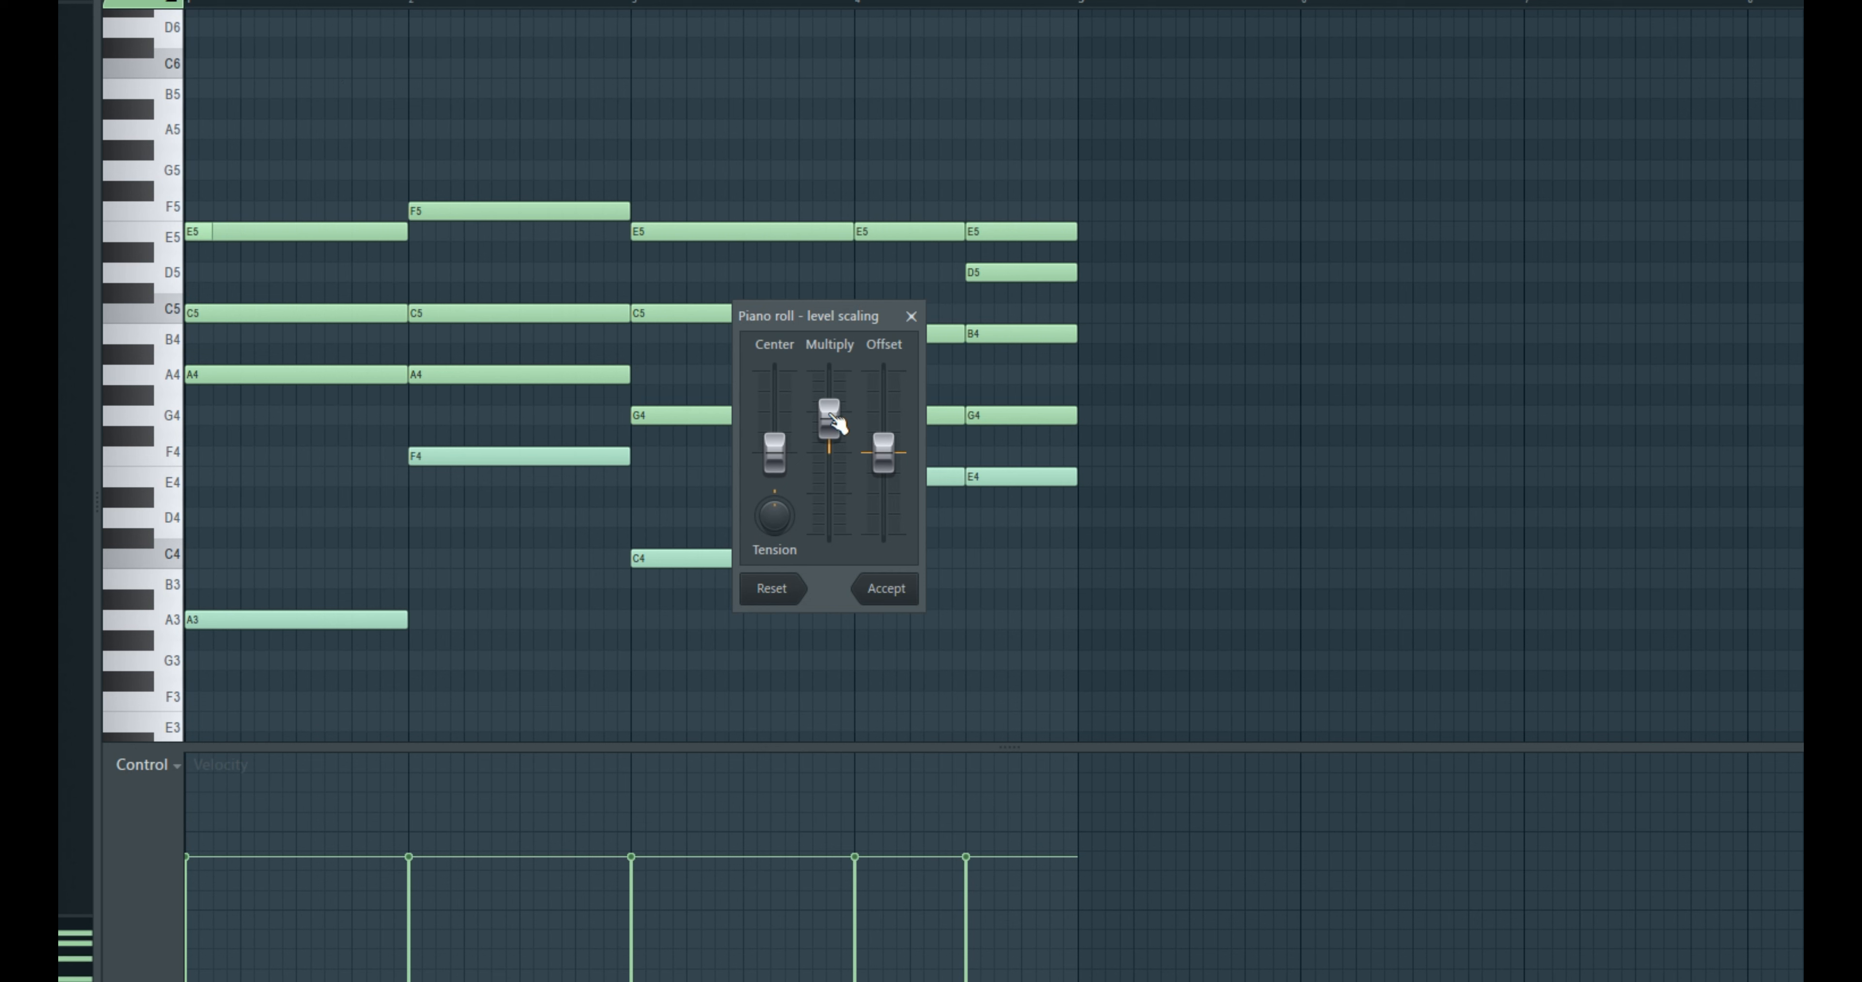
{"action": "left_click_drag", "start_coordinate": [830, 417], "coordinate": [836, 424]}
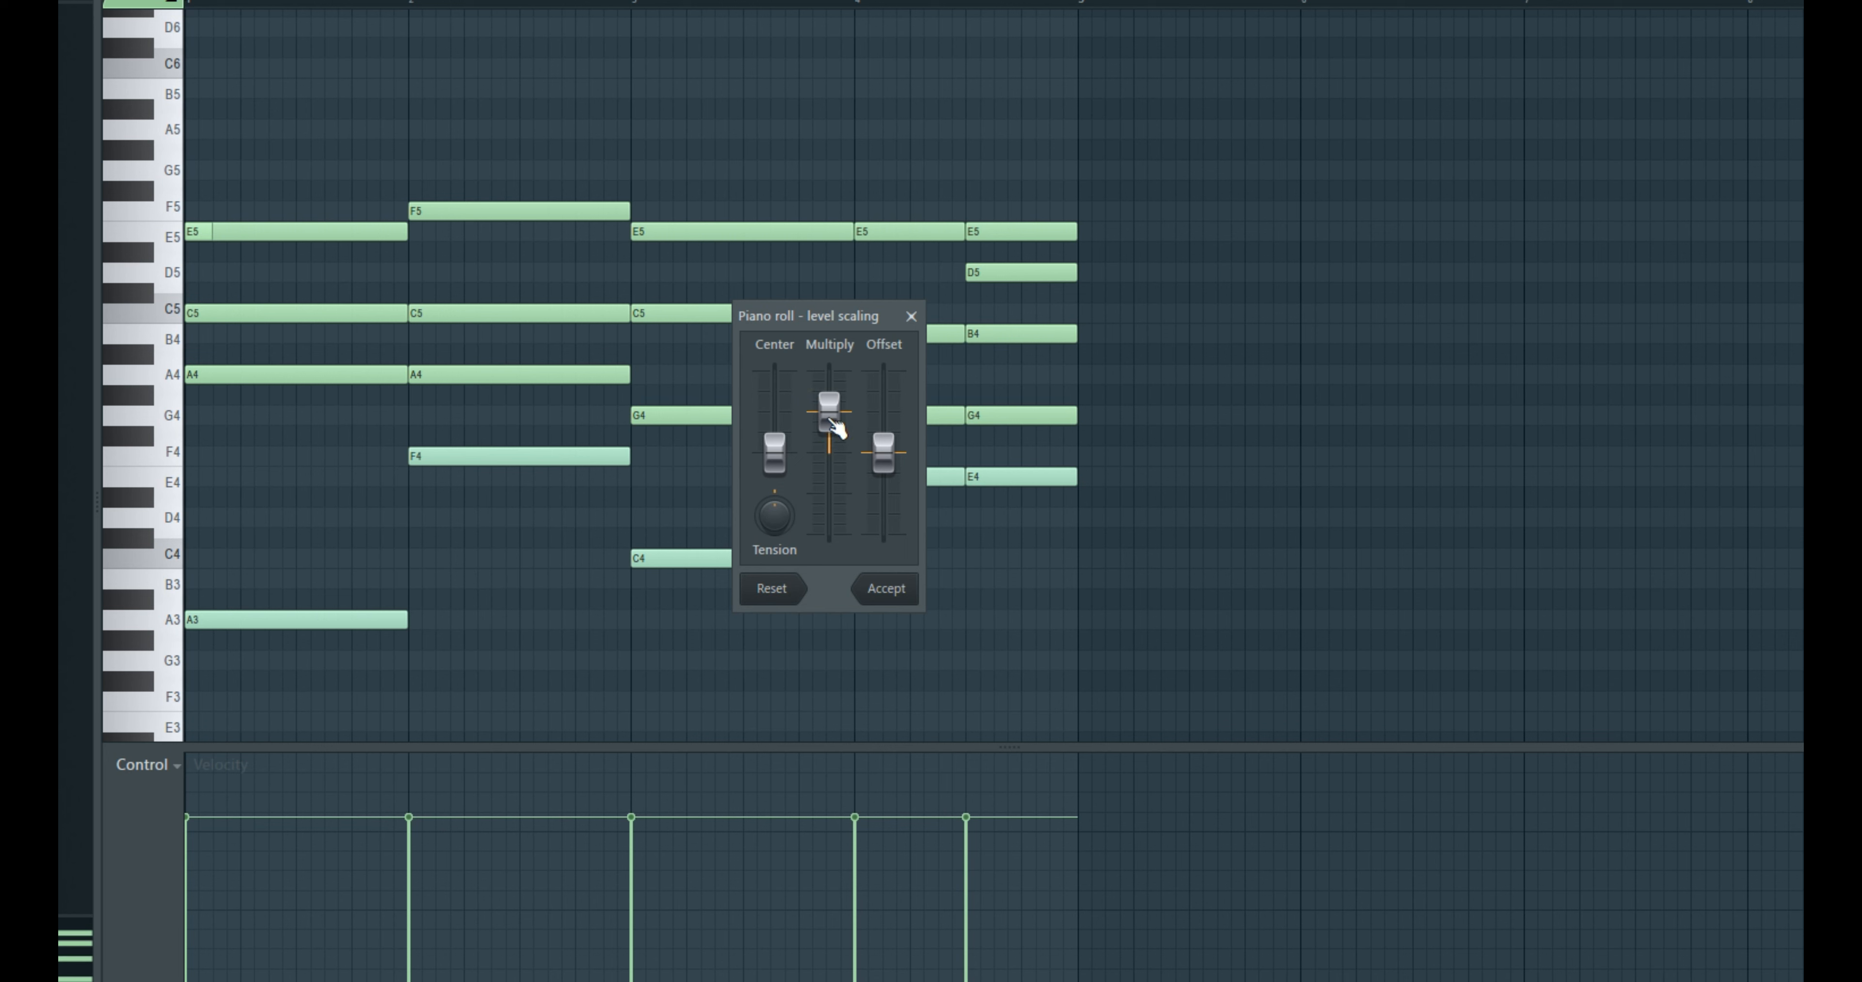
{"action": "key", "text": "space"}
{"action": "left_click_drag", "start_coordinate": [836, 427], "coordinate": [836, 443]}
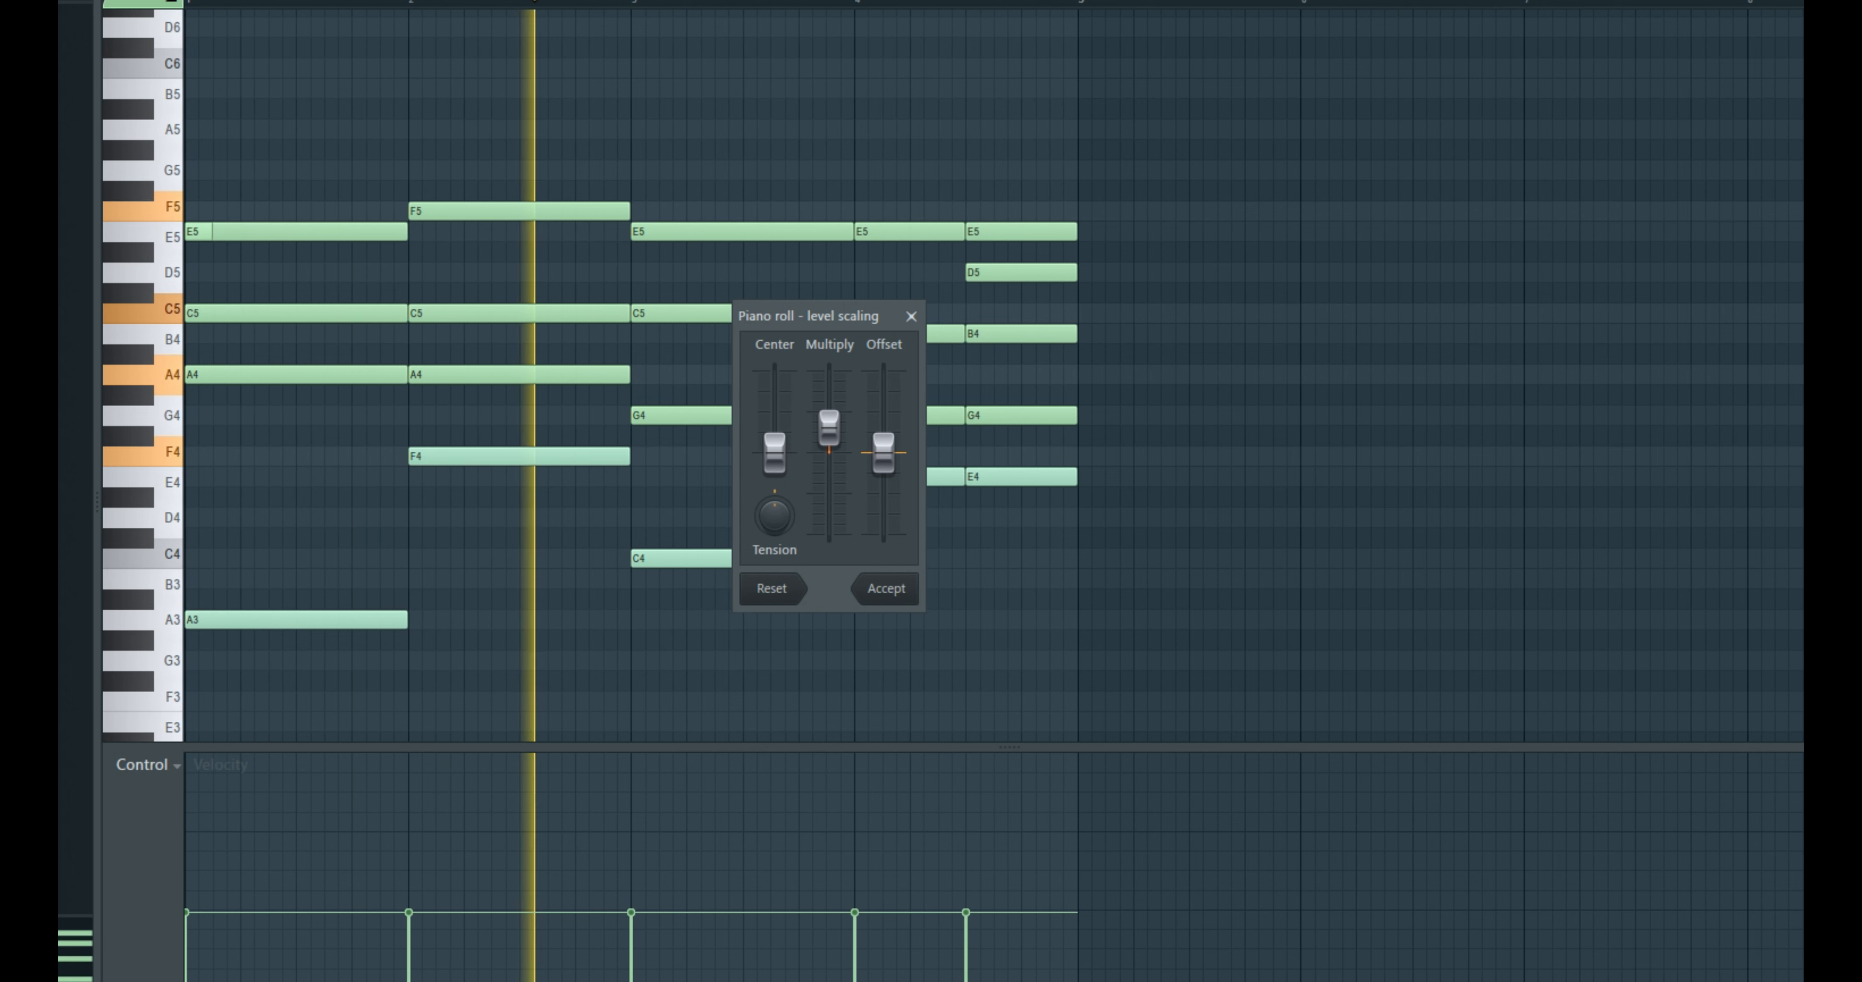
{"action": "left_click_drag", "start_coordinate": [836, 442], "coordinate": [837, 442]}
{"action": "key", "text": "space"}
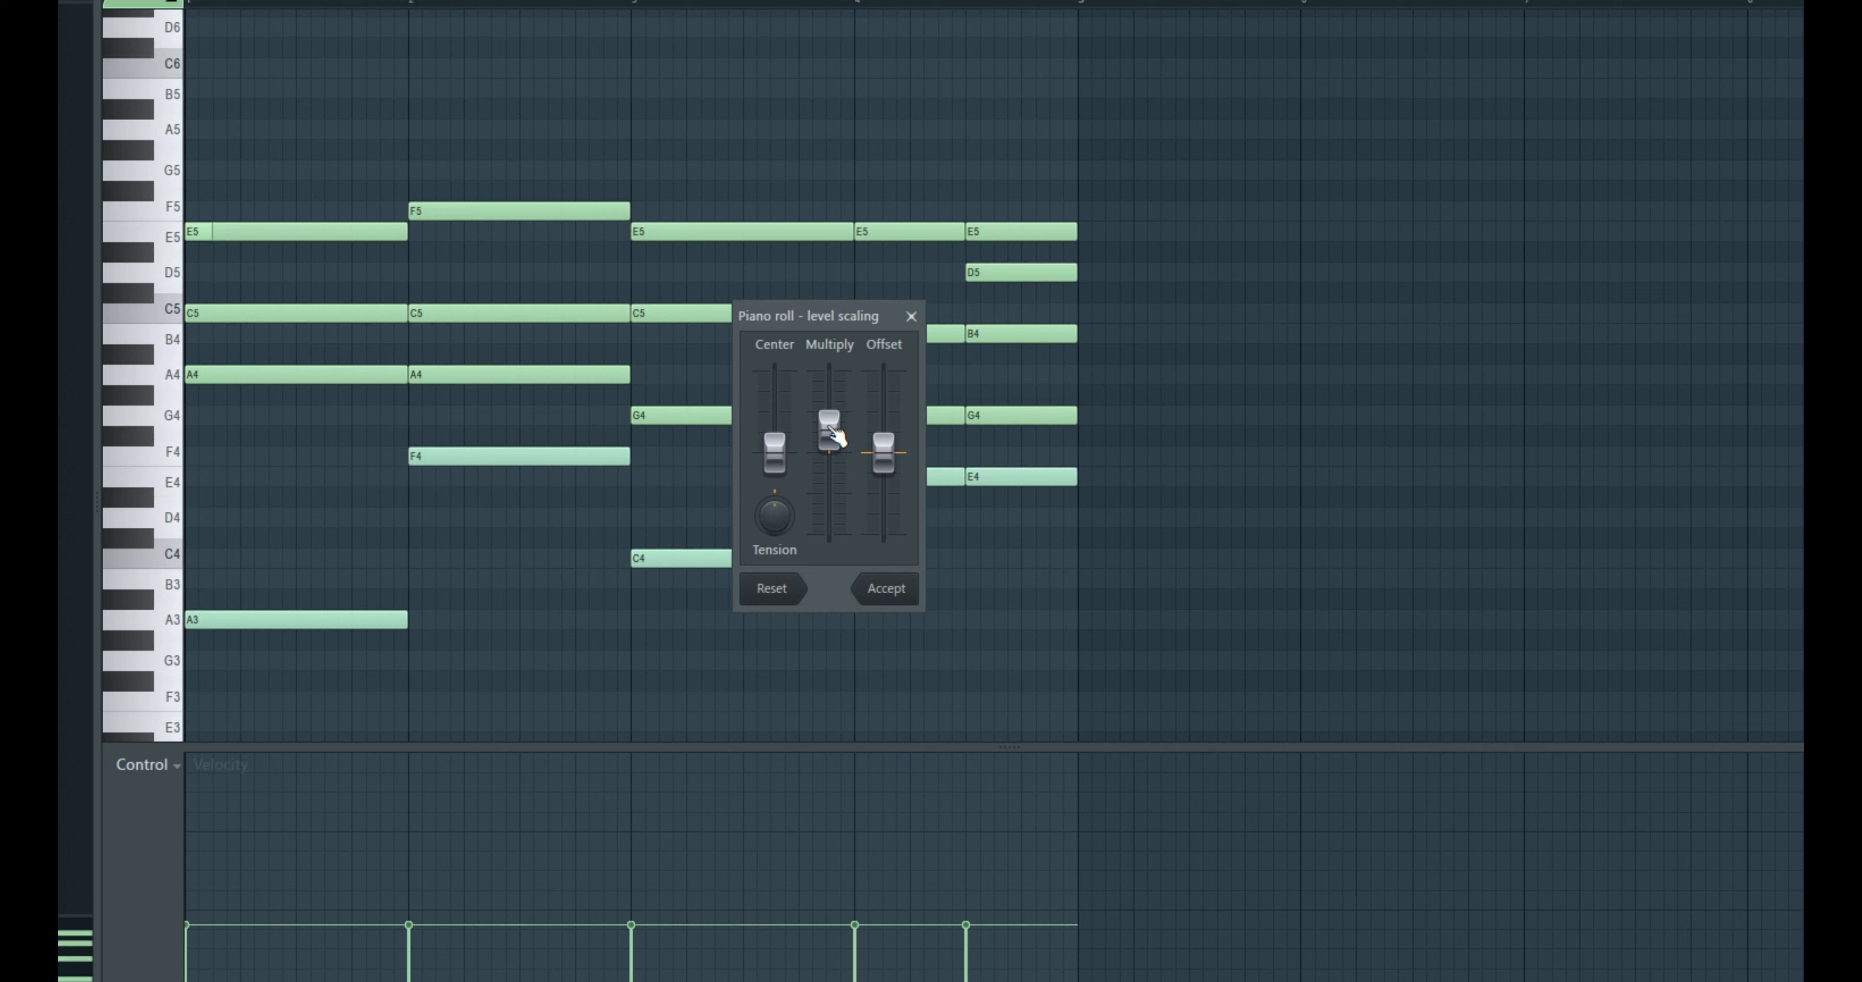
- Compare the softer chords in playback, then raise the Multiply value back to the original velocity level
{"action": "key", "text": "space"}
{"action": "key", "text": "space"}
{"action": "key", "text": "space"}
{"action": "key", "text": "space"}
{"action": "left_click_drag", "start_coordinate": [836, 433], "coordinate": [836, 413]}
{"action": "key", "text": "space"}
{"action": "key", "text": "space"}
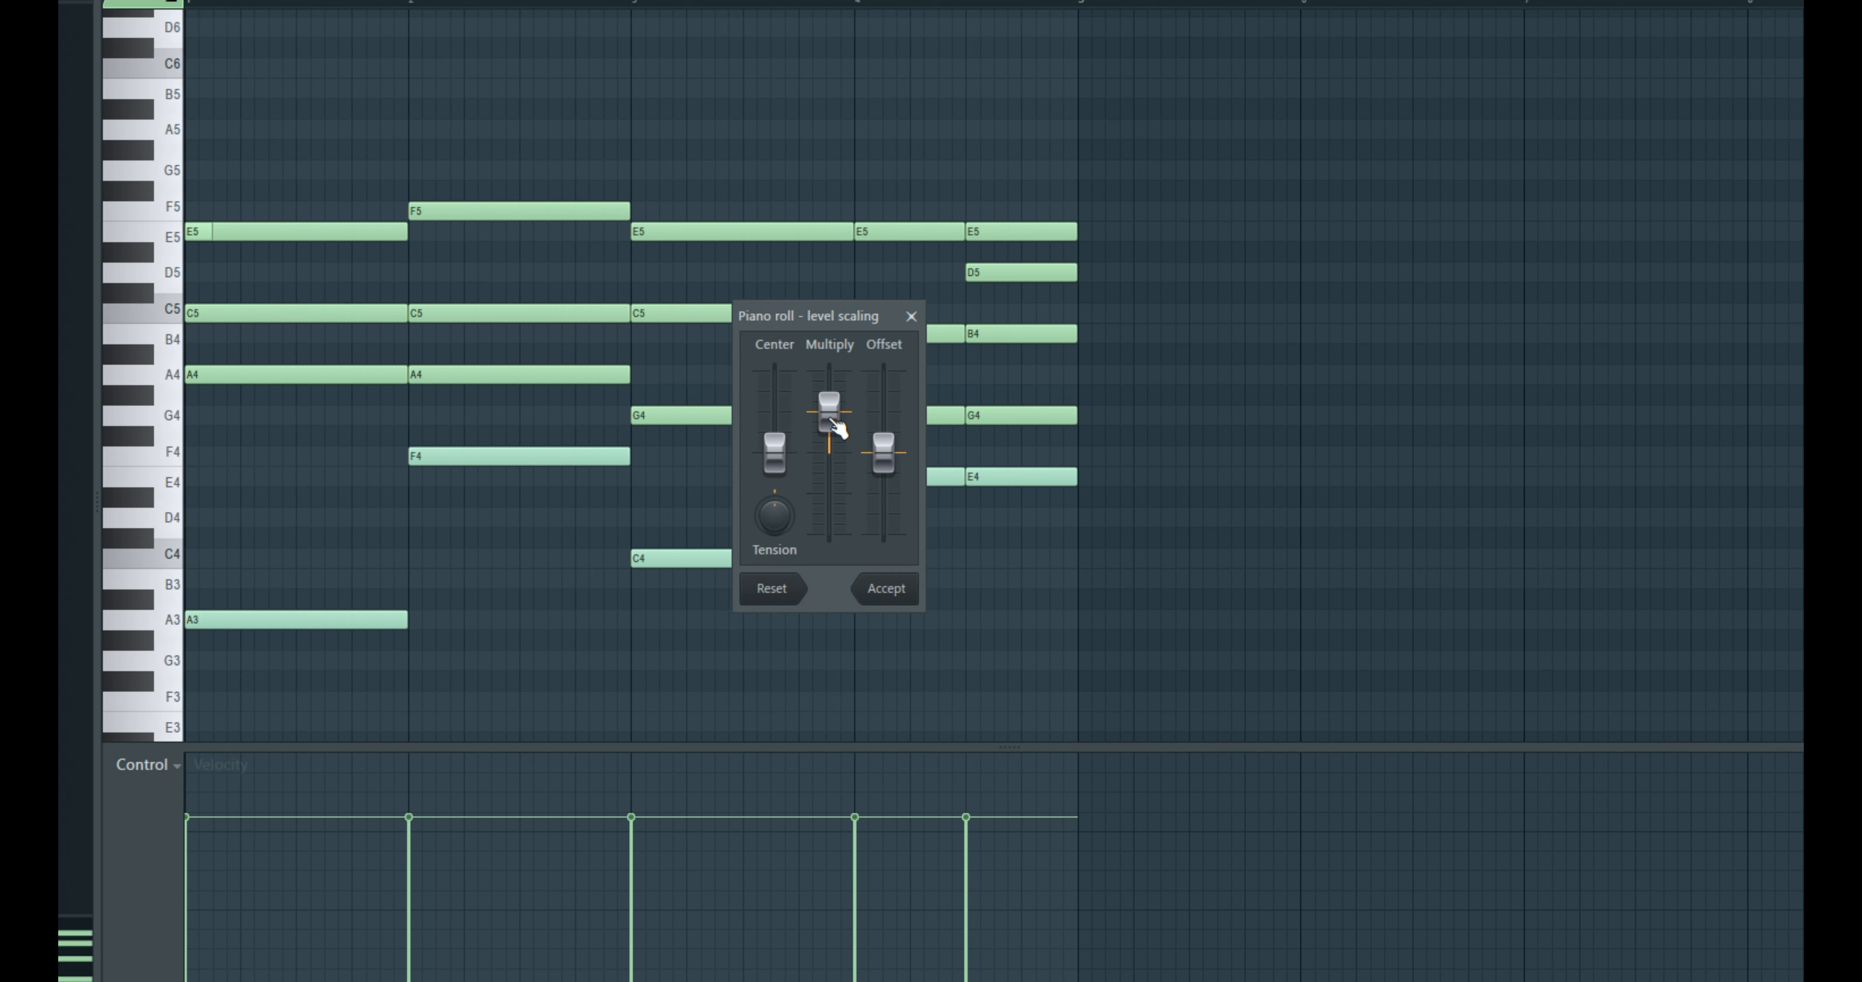
- Lower all chord velocities again with the Multiply slider while listening, and accept the level scaling
{"action": "key", "text": "space"}
{"action": "key", "text": "space"}
{"action": "left_click_drag", "start_coordinate": [838, 430], "coordinate": [830, 426]}
{"action": "key", "text": "space"}
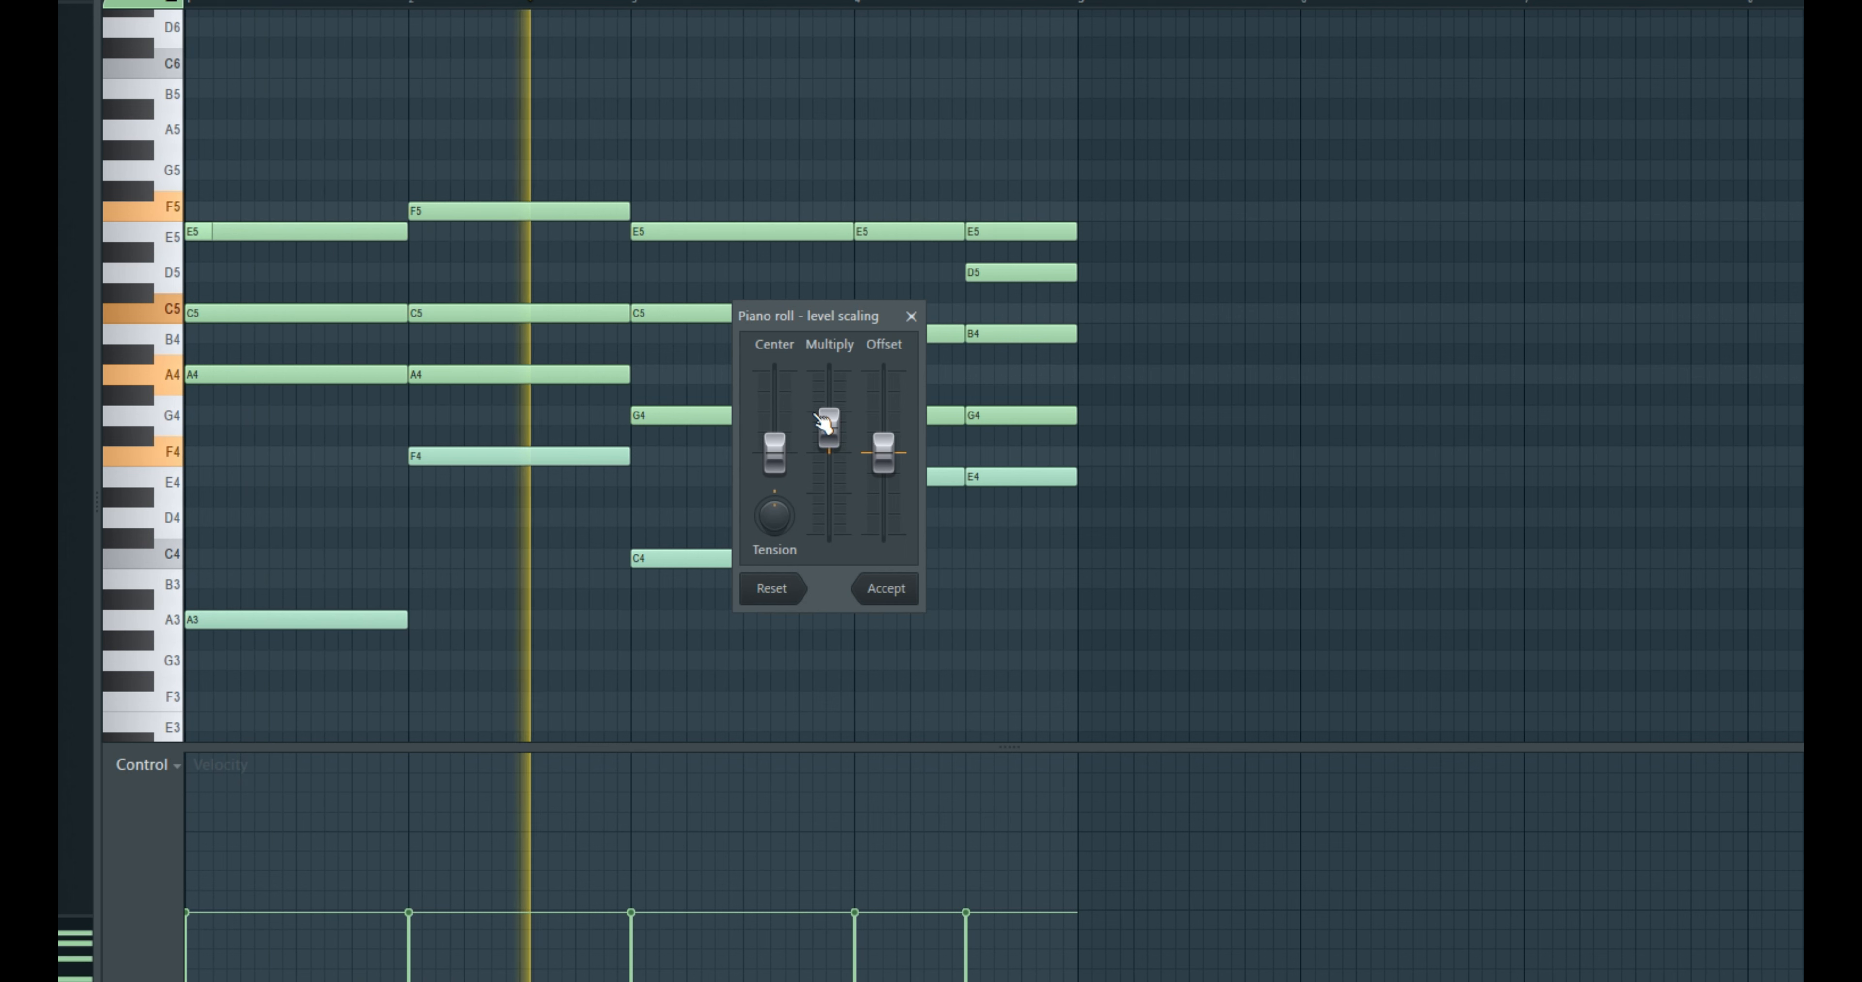
{"action": "key", "text": "space"}
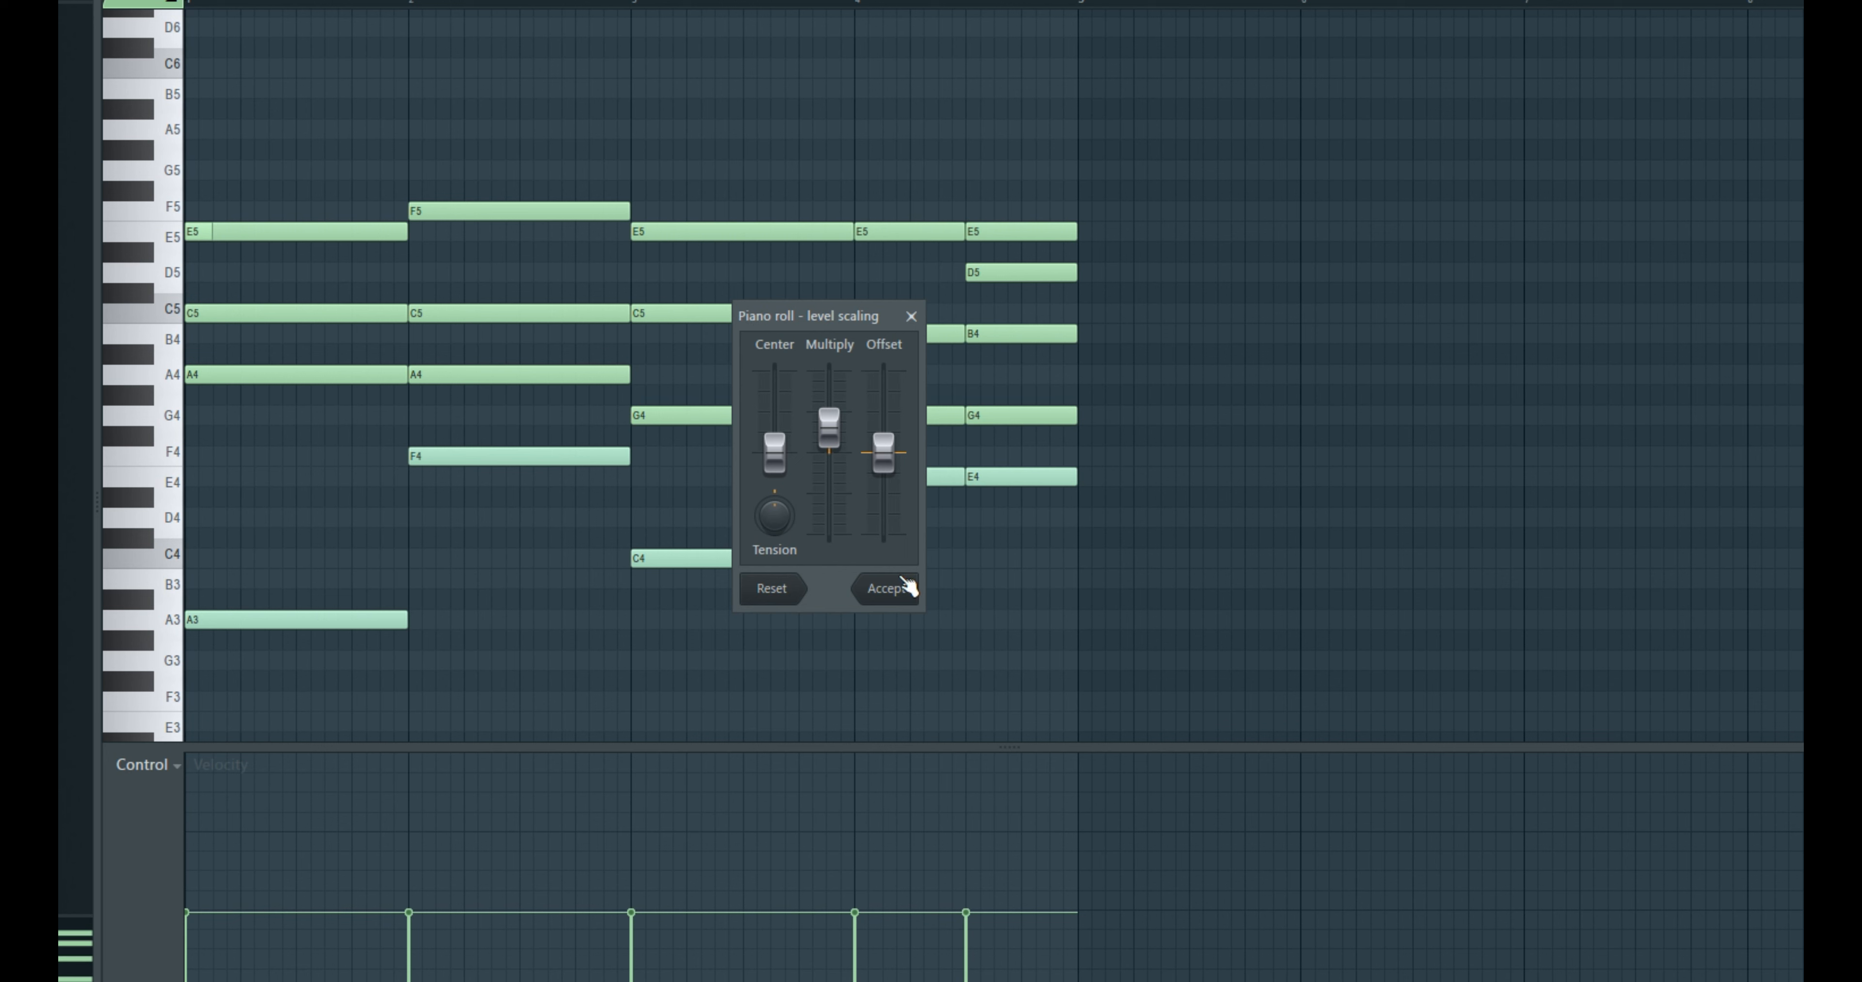
{"action": "left_click", "coordinate": [886, 588]}
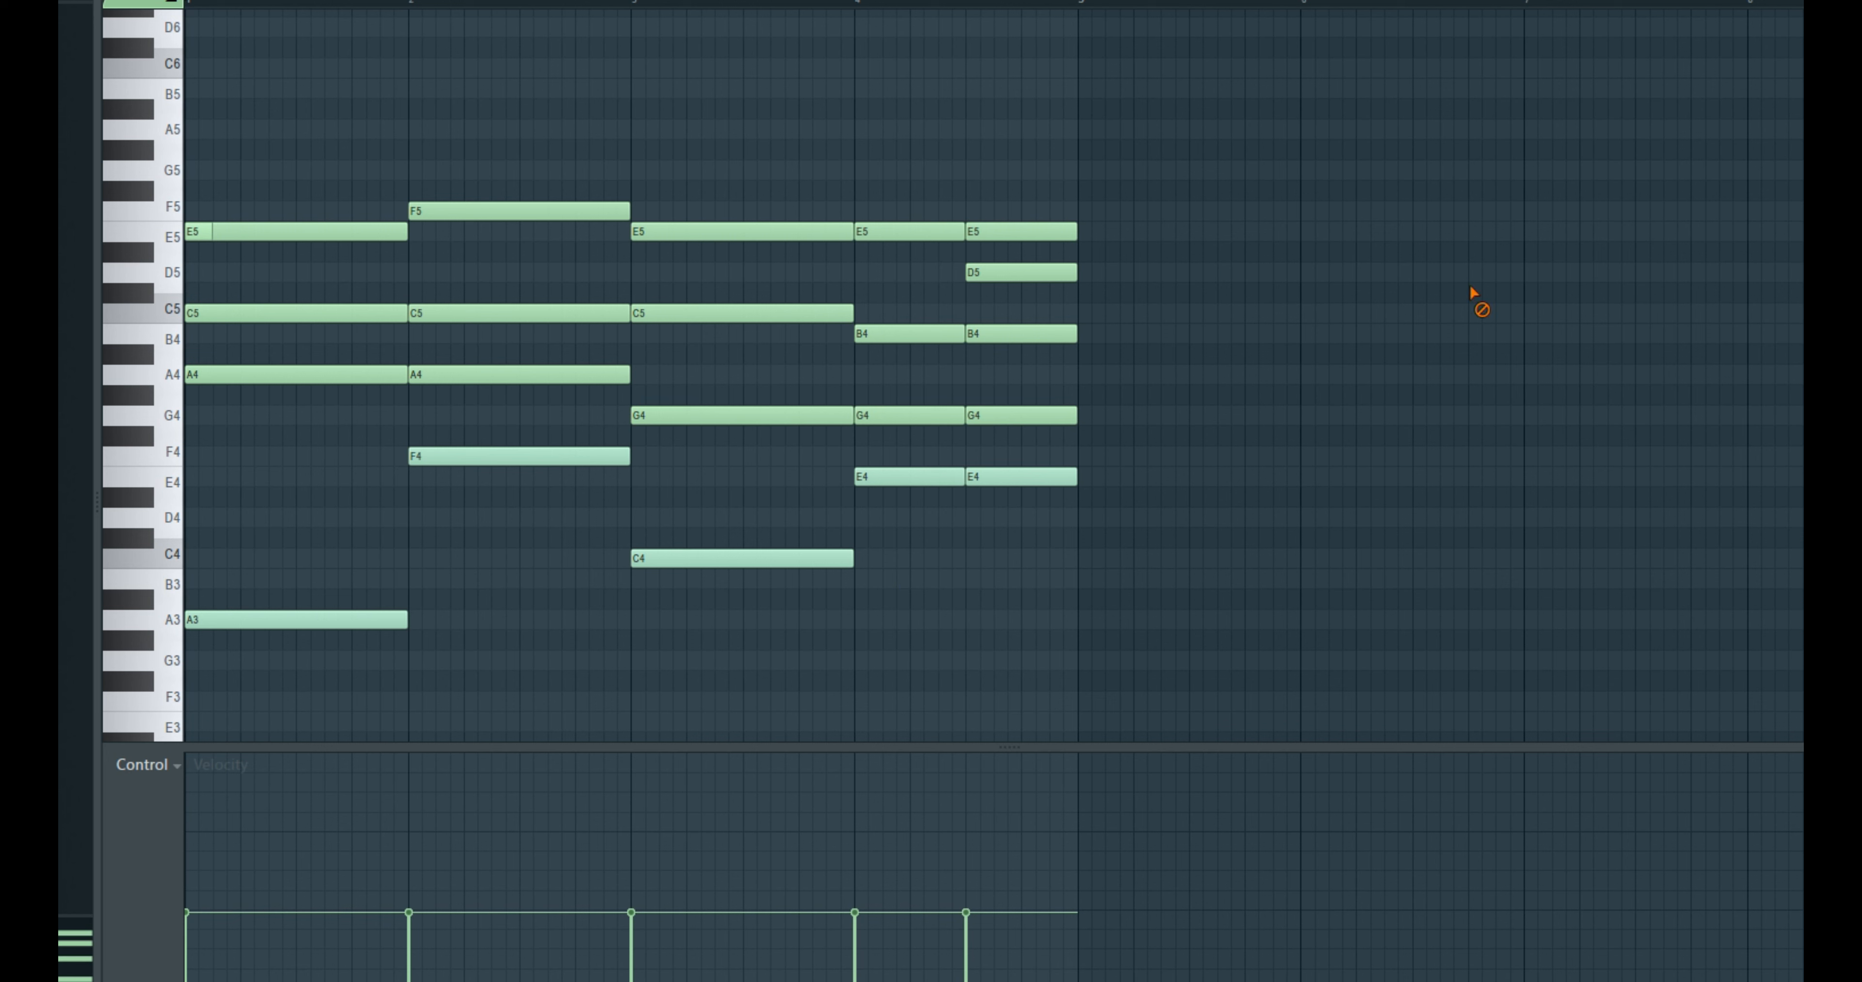
- Show the Channel rack and play back the softened chord progression
{"action": "key", "text": "F6"}
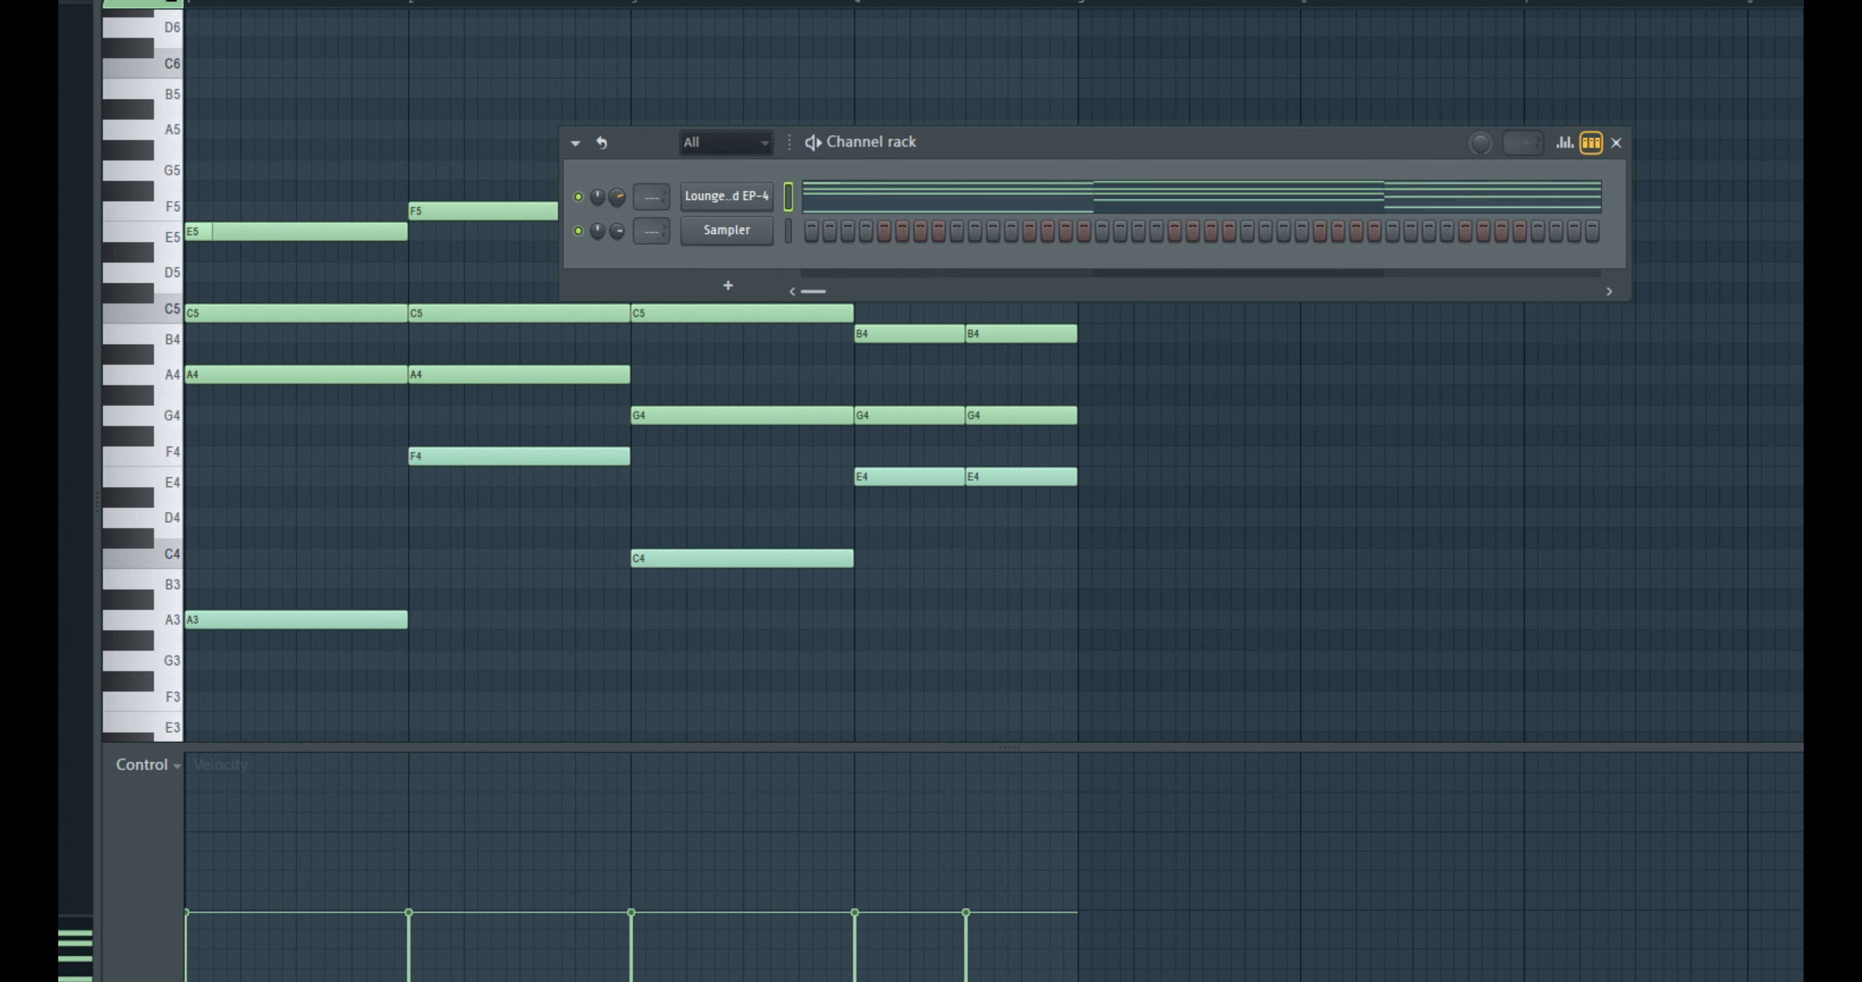
{"action": "key", "text": "space"}
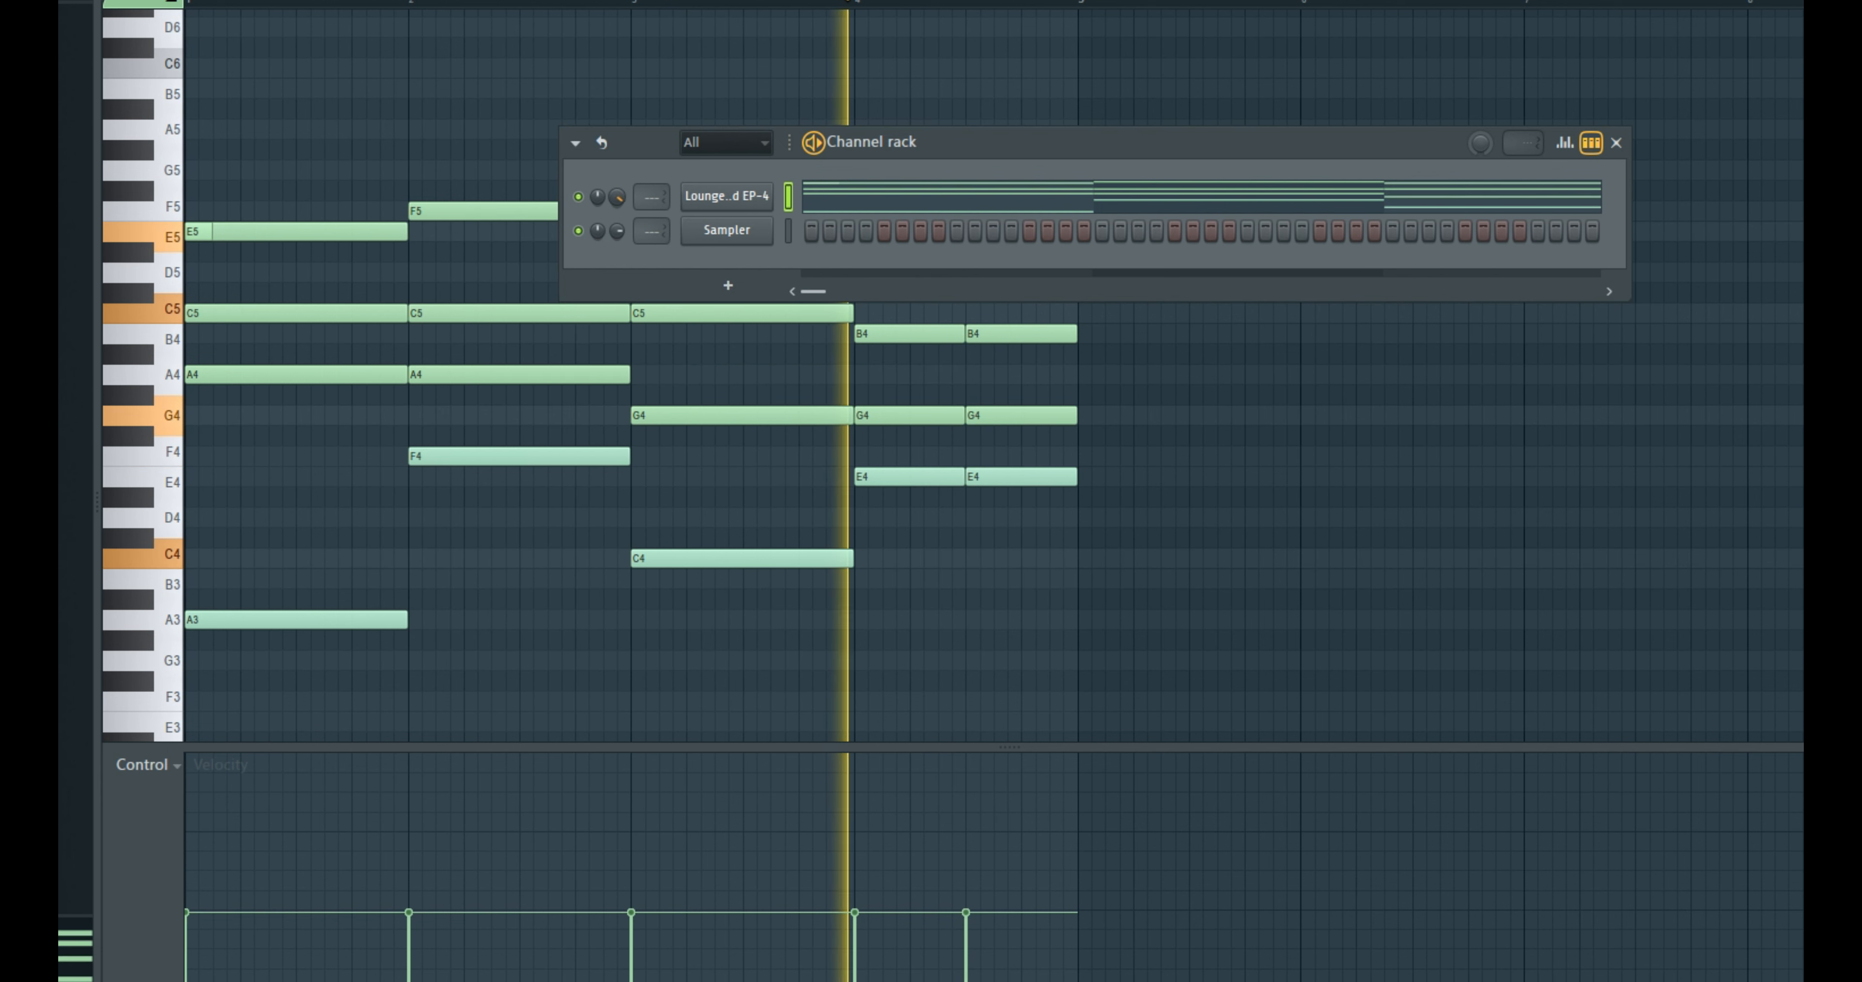
{"action": "key", "text": "space"}
{"action": "key", "text": "space"}
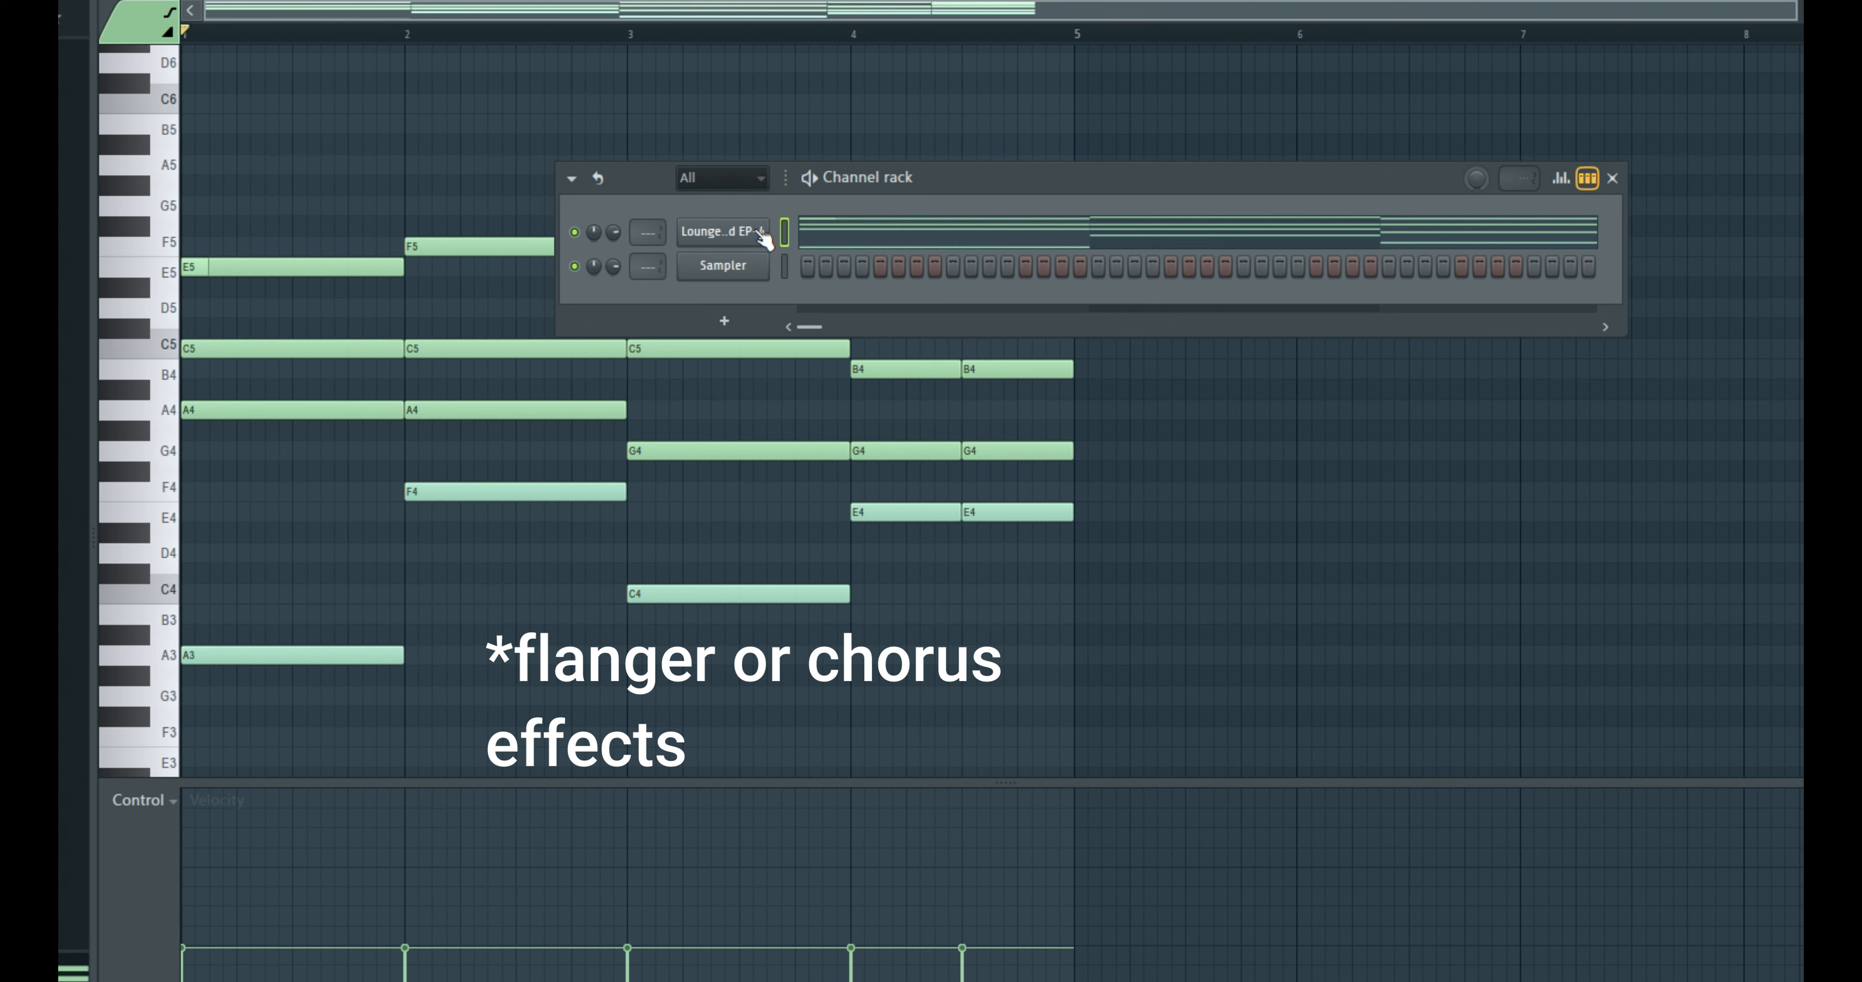
- Load Fruity Flanger and Fruity Chorus into the first two effect slots of the Ample Guitar SH mixer track
{"action": "right_click", "coordinate": [736, 279]}
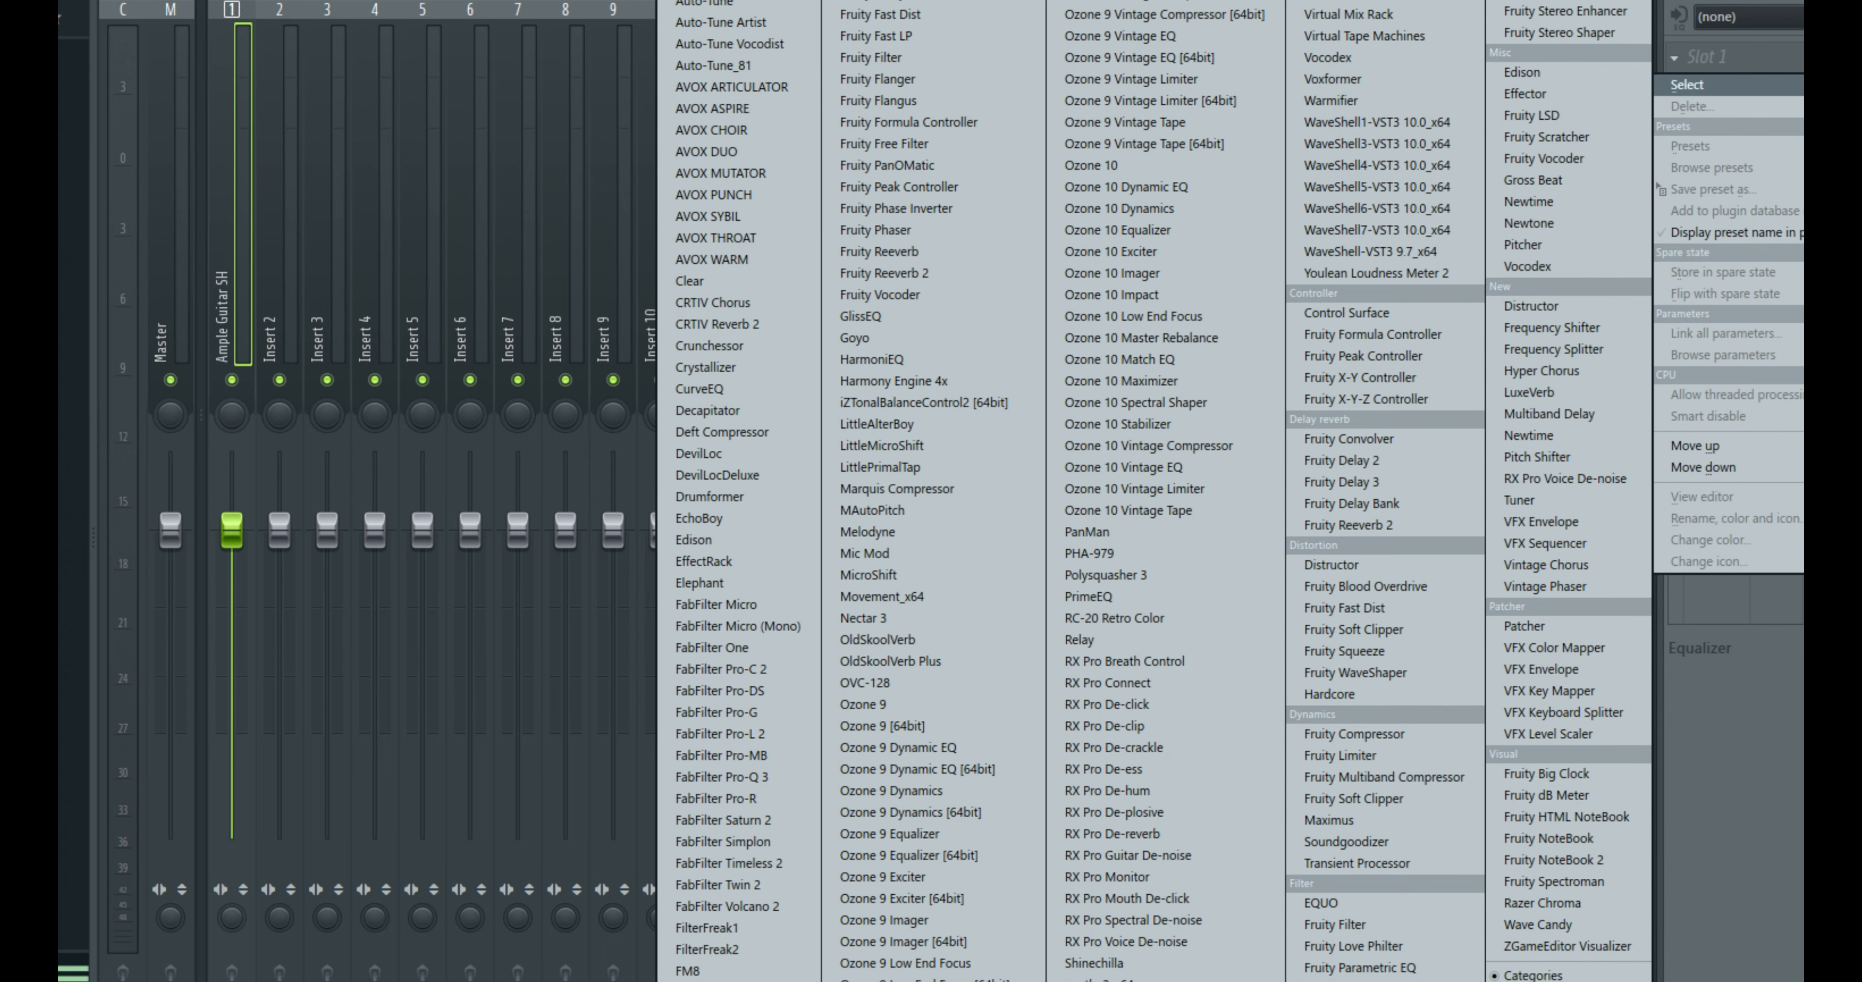
{"action": "left_click", "coordinate": [878, 79]}
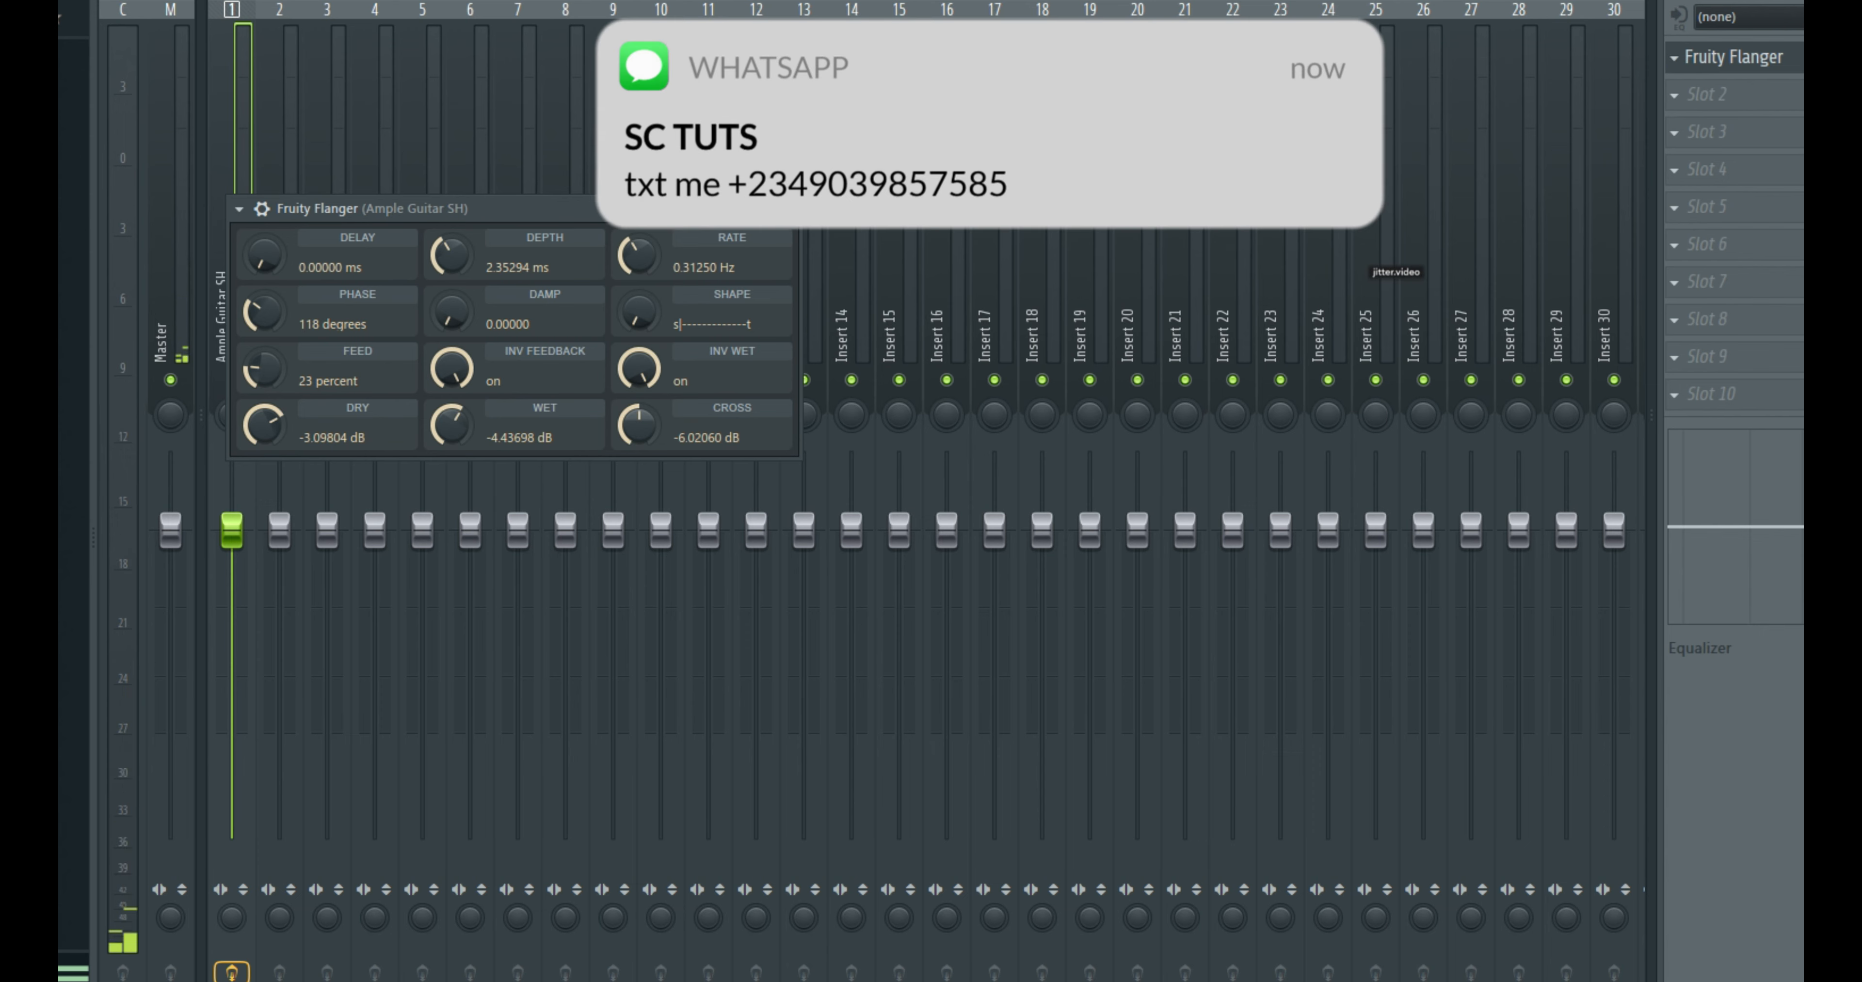
{"action": "left_click", "coordinate": [790, 209]}
{"action": "left_click", "coordinate": [1781, 97]}
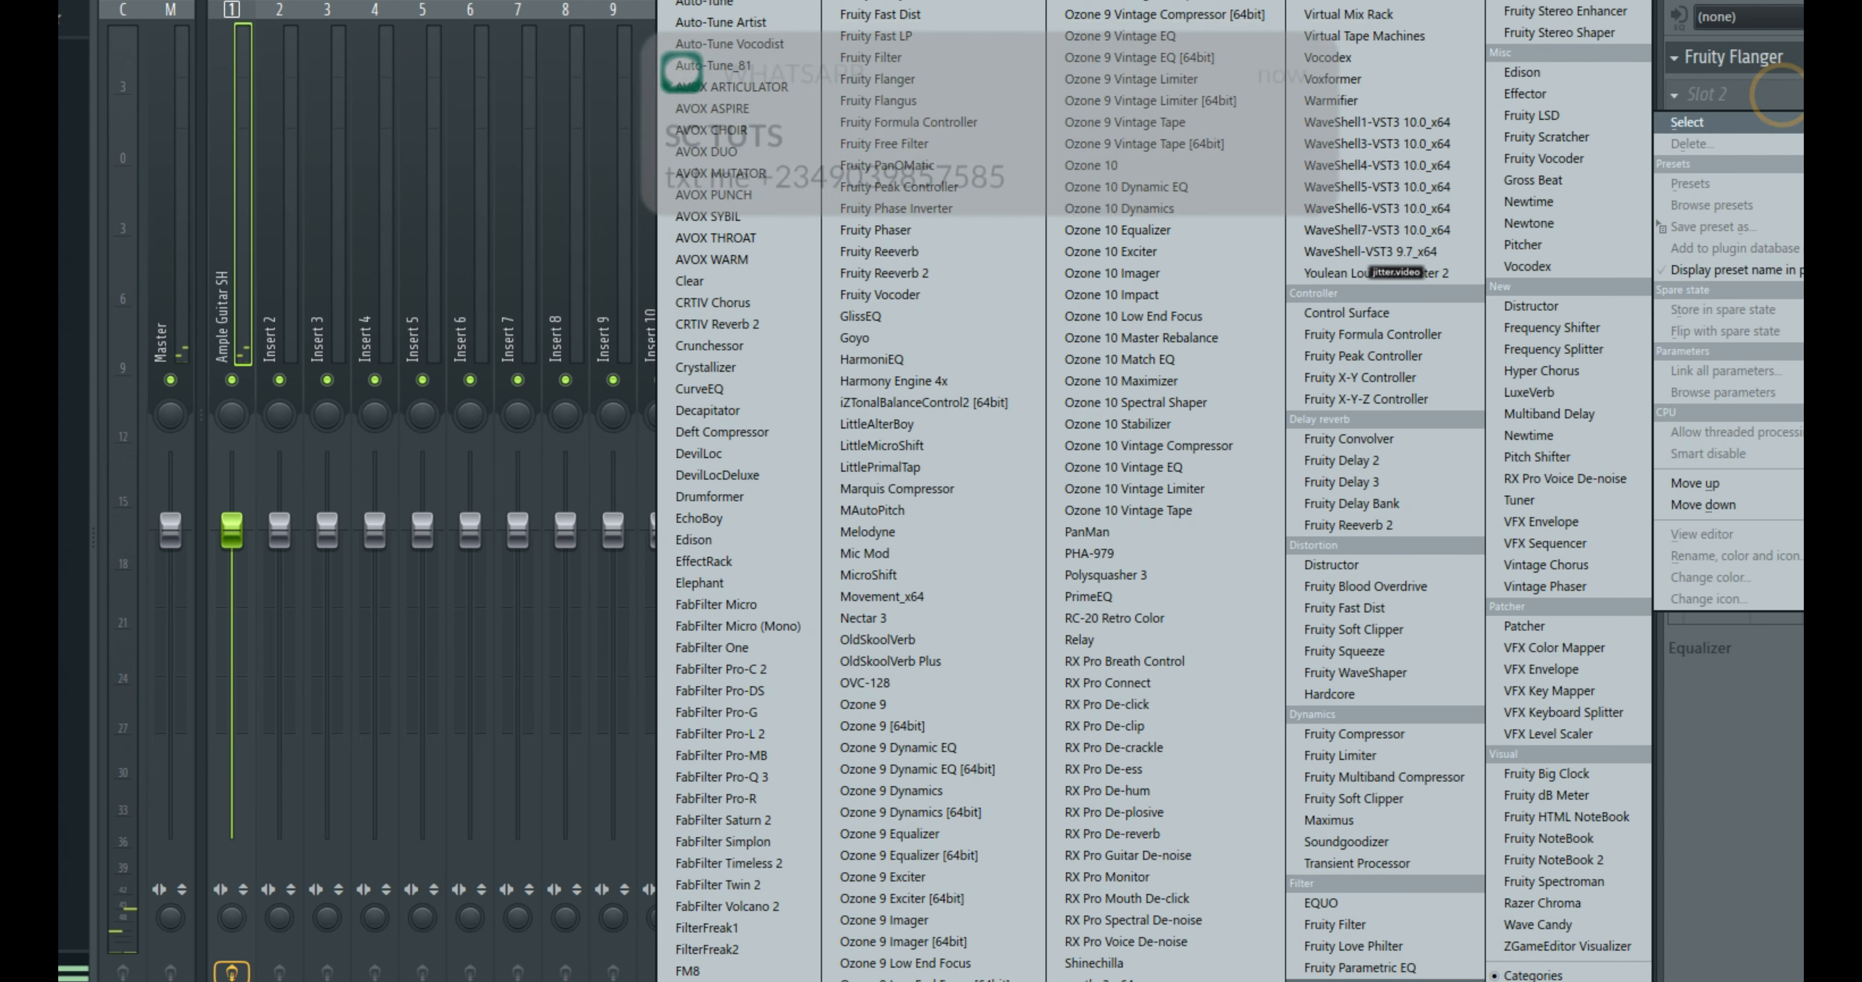
{"action": "left_click", "coordinate": [1452, 627]}
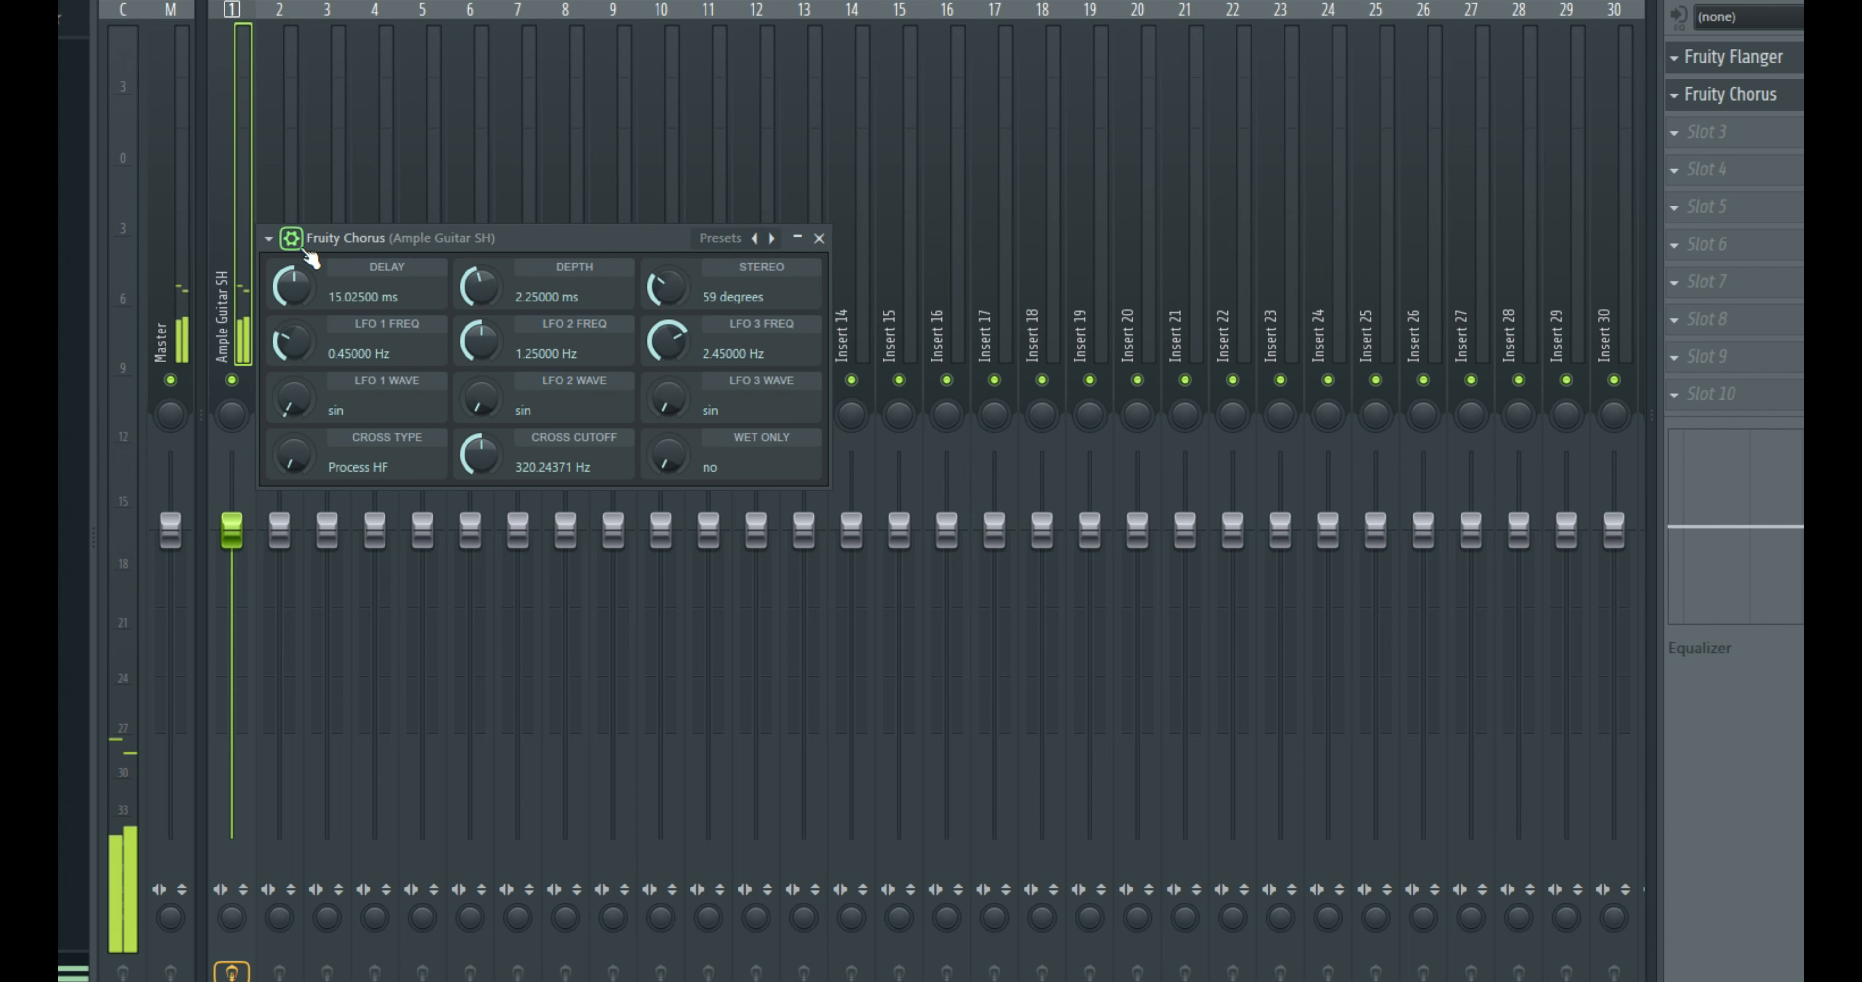
- Compare the guitar with Fruity Chorus bypassed and active, lower the chorus mix level, and hide the mixer
{"action": "left_click", "coordinate": [292, 239]}
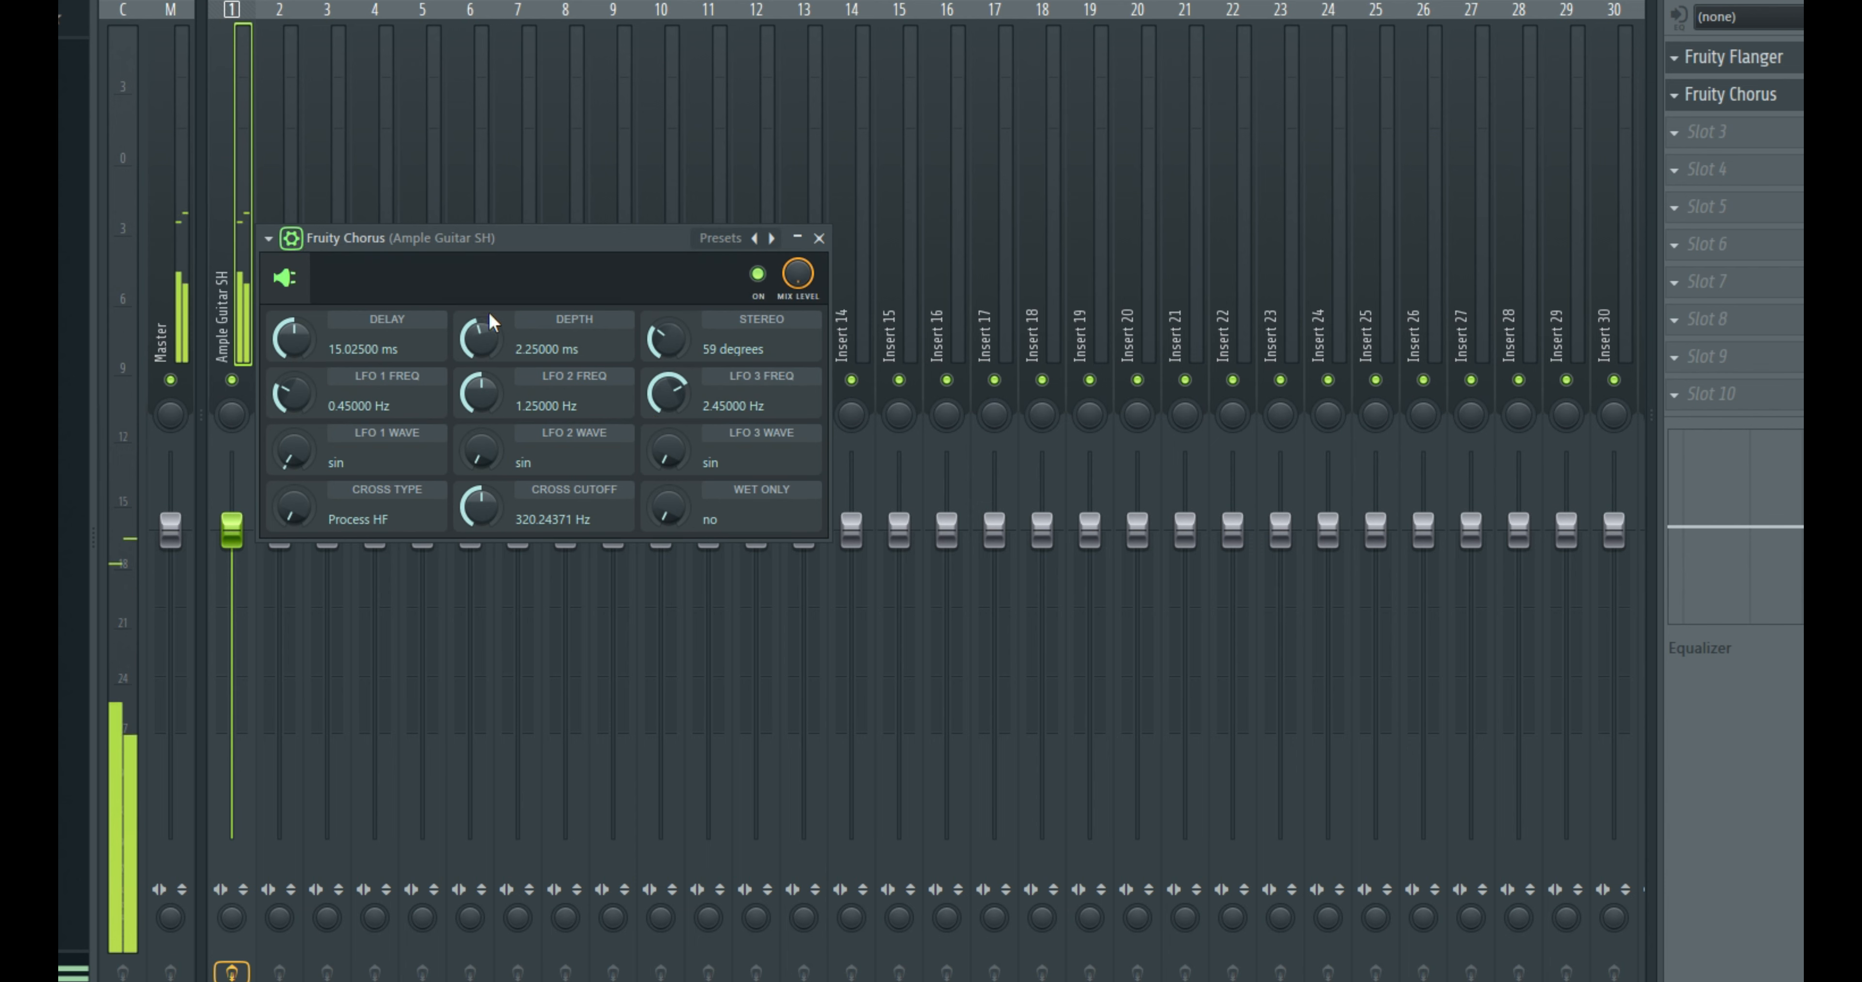
{"action": "left_click", "coordinate": [757, 285]}
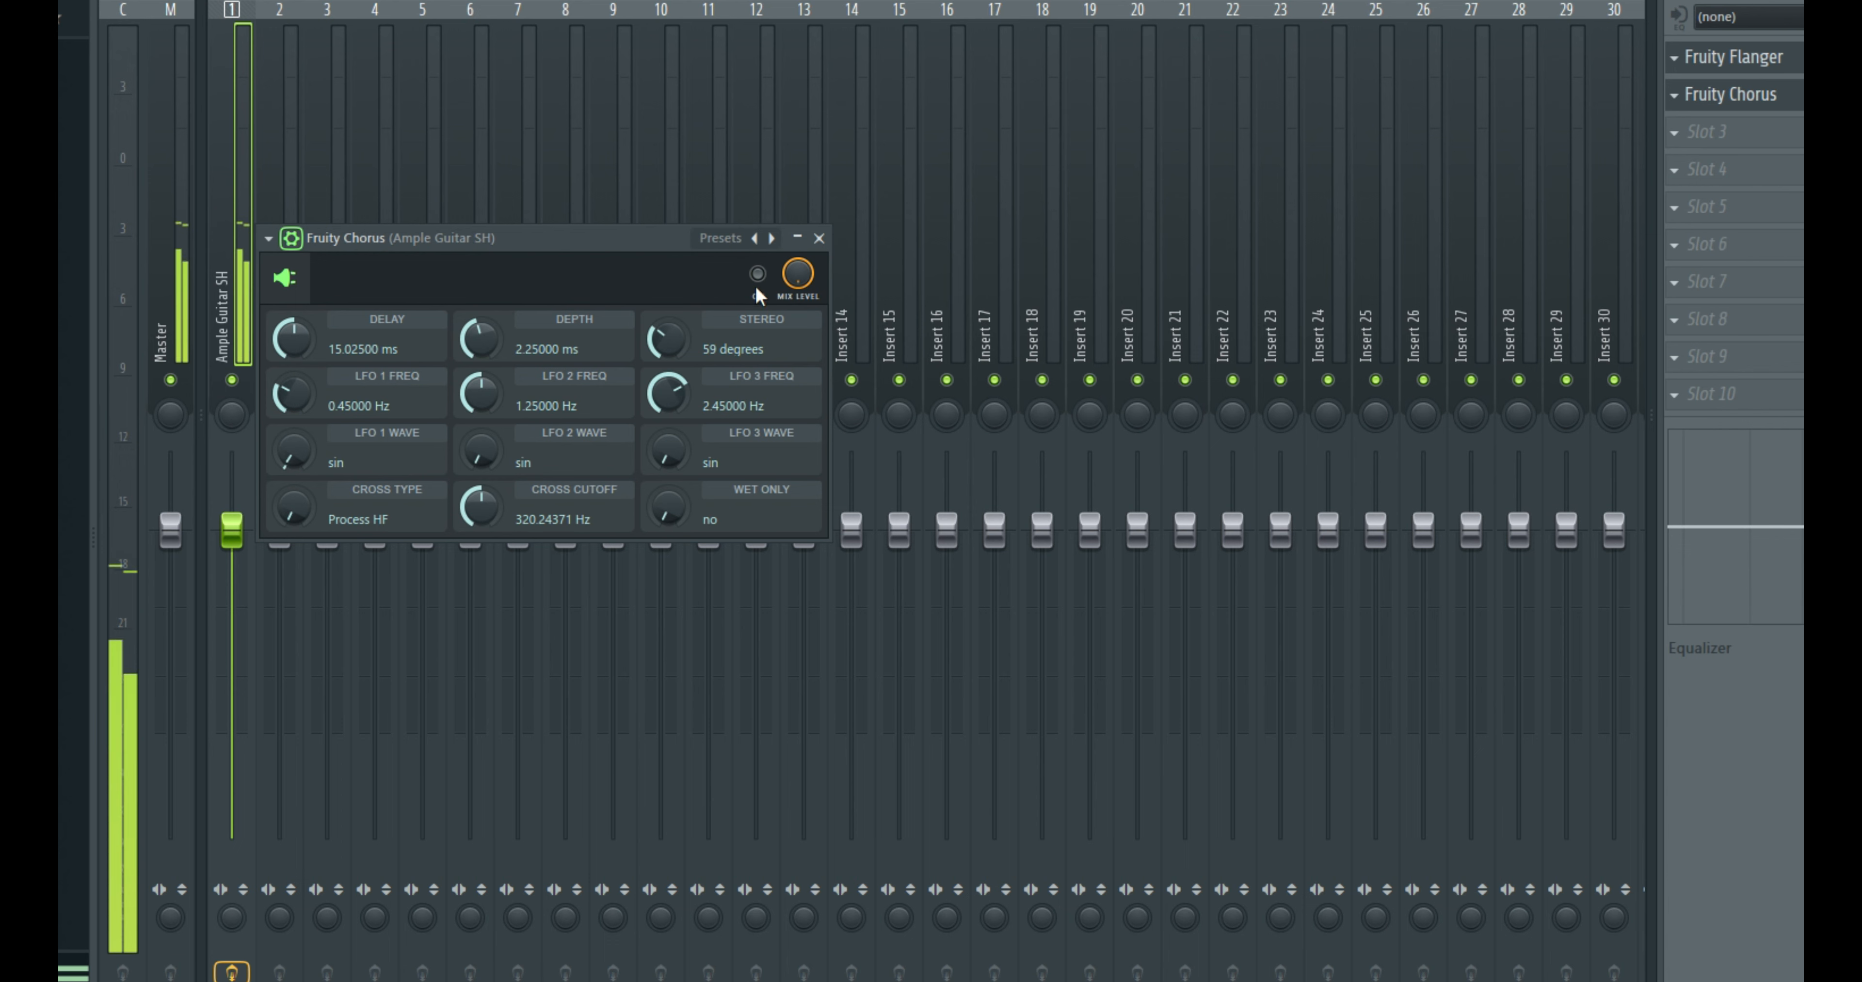
{"action": "left_click", "coordinate": [766, 287]}
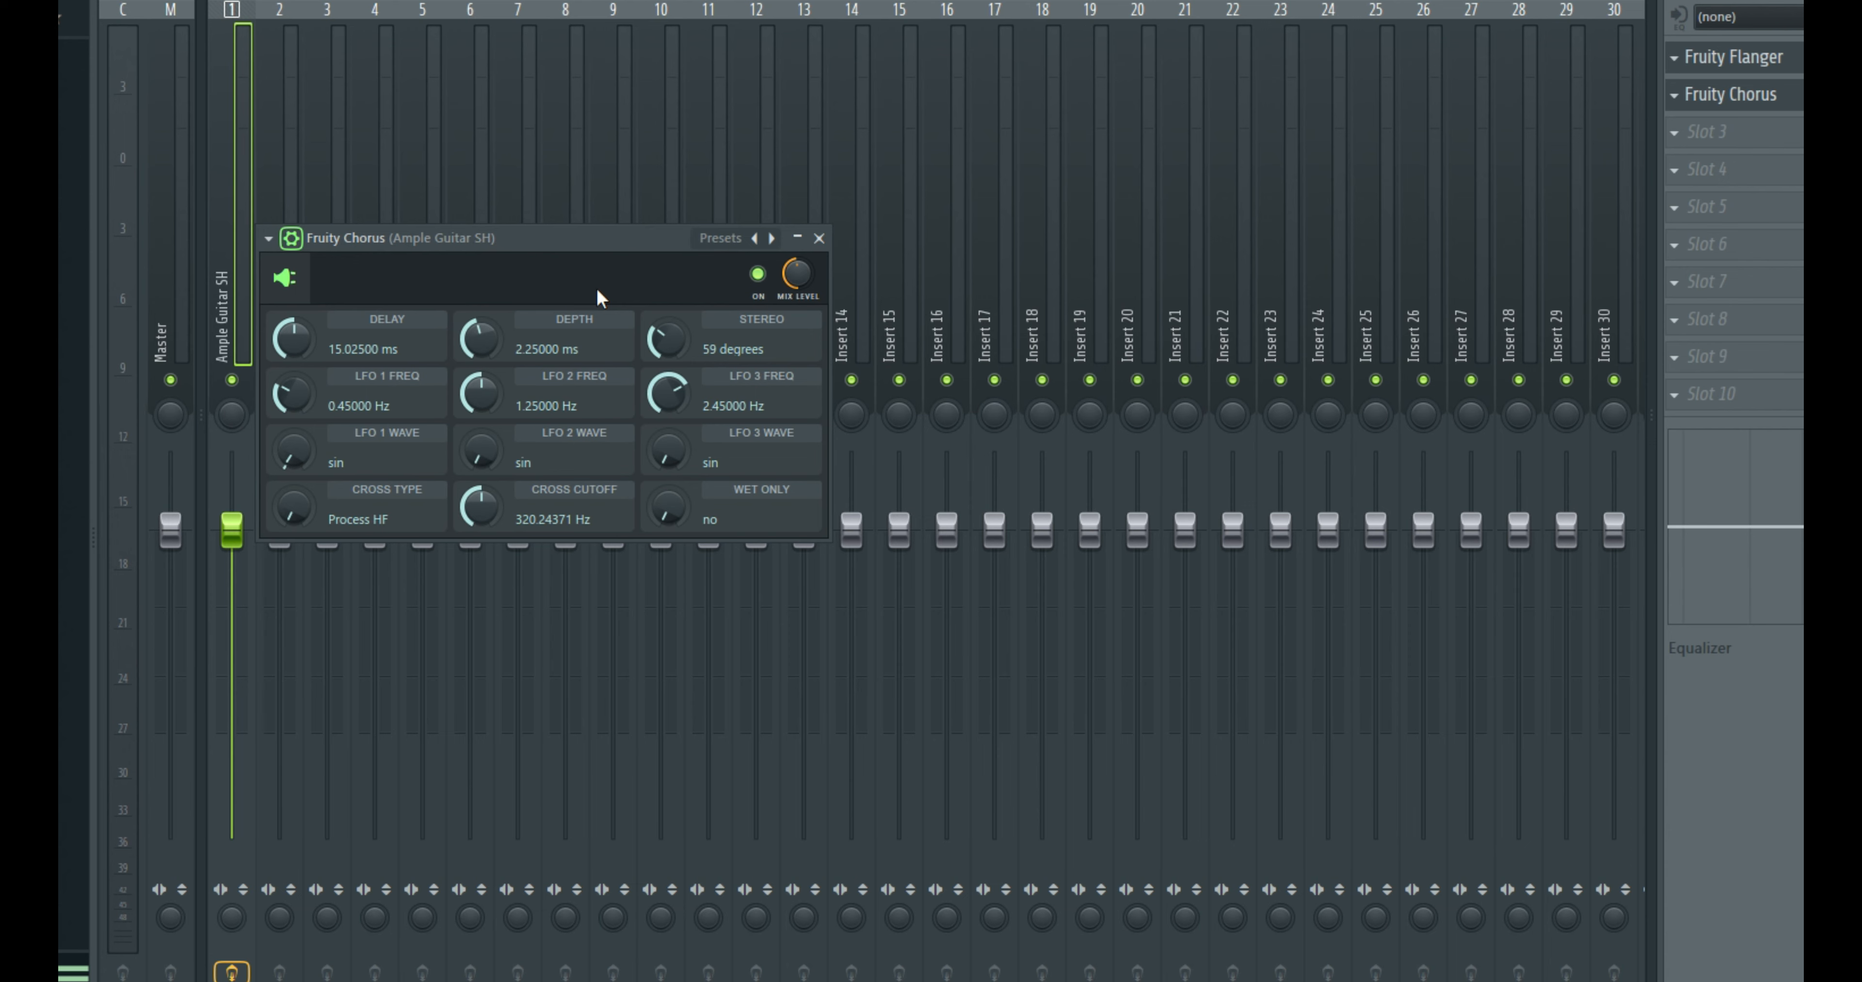
{"action": "key", "text": "F9"}
{"action": "key", "text": "F9"}
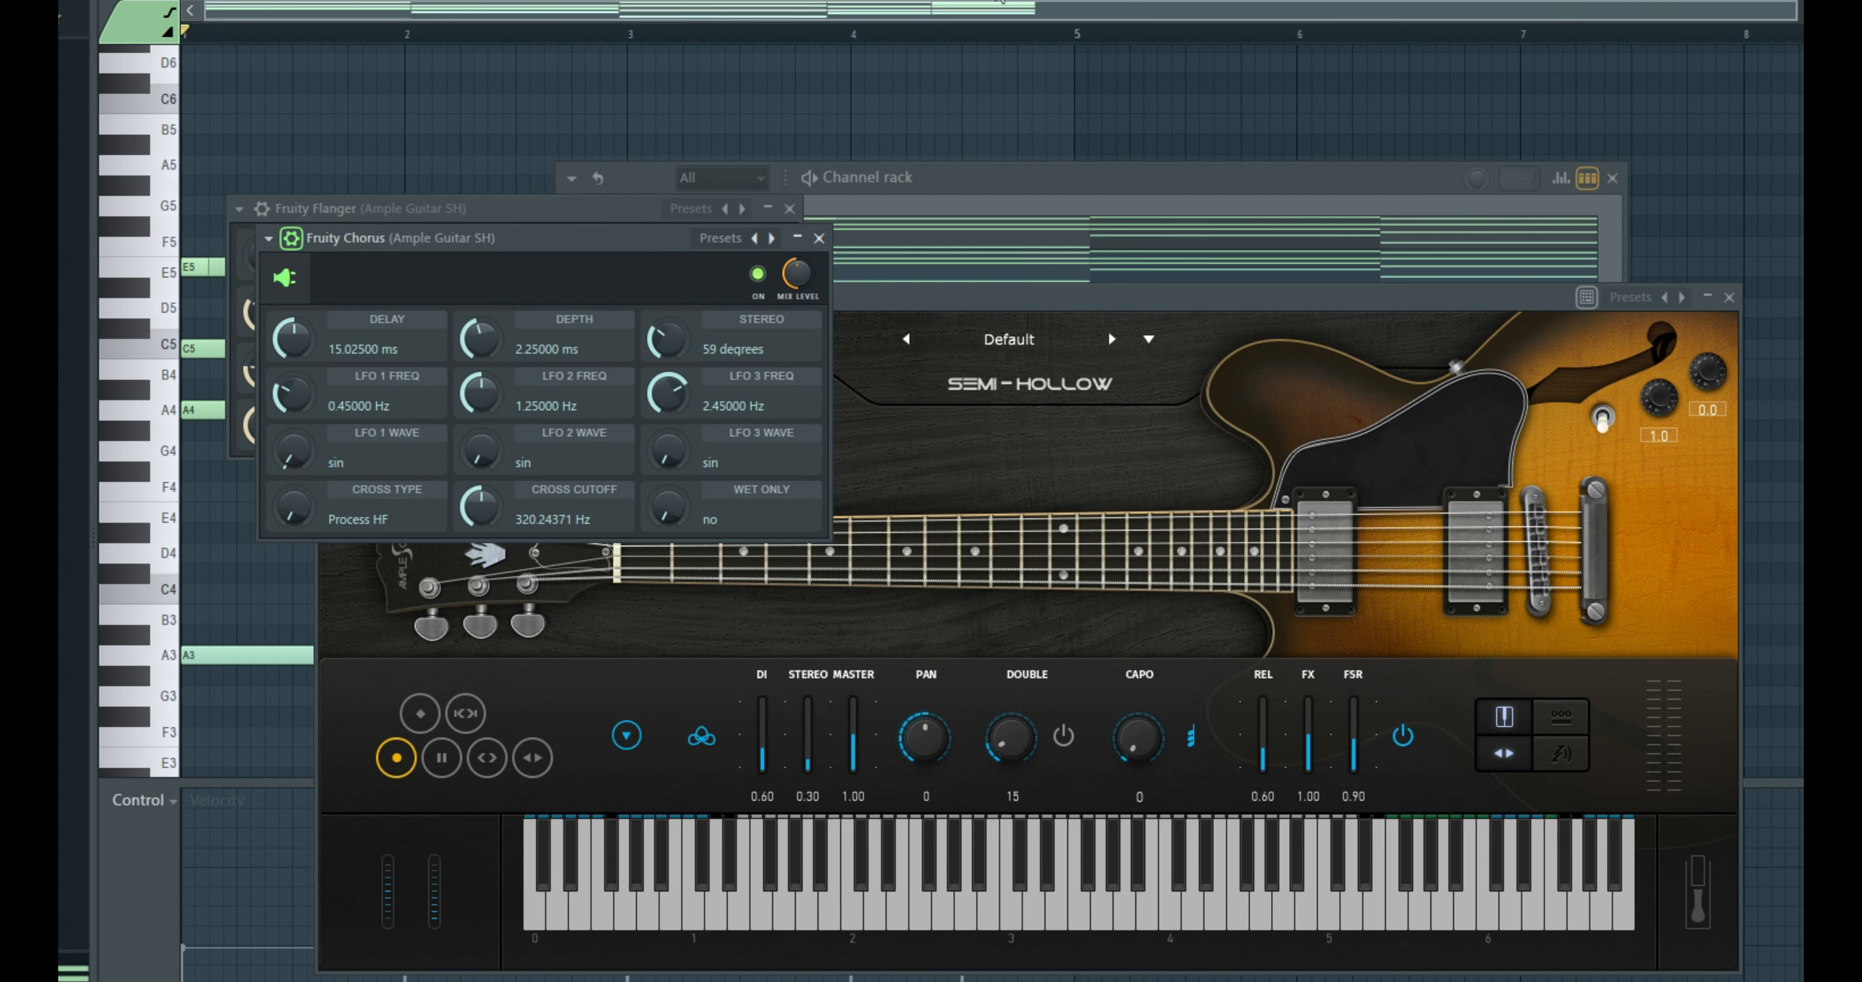